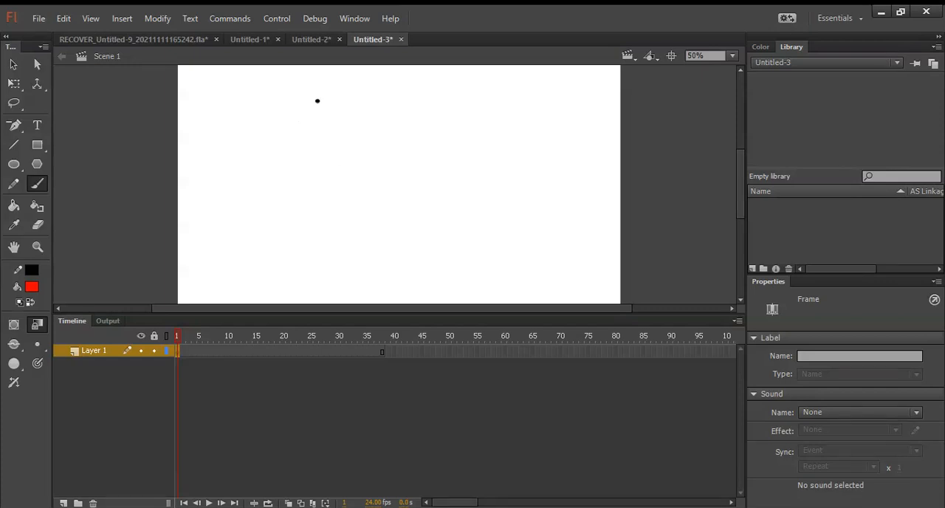
key("ctrl+F8")
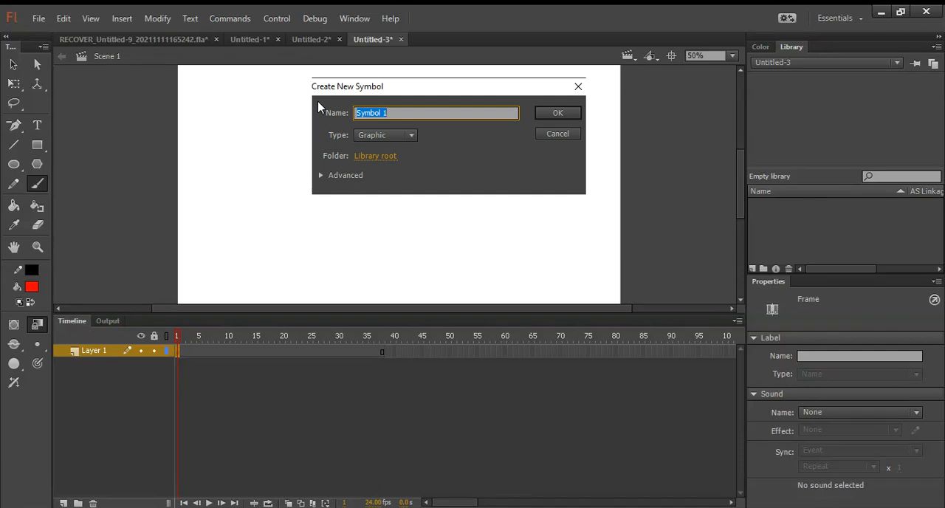
type("LASERBEAM")
key("Return")
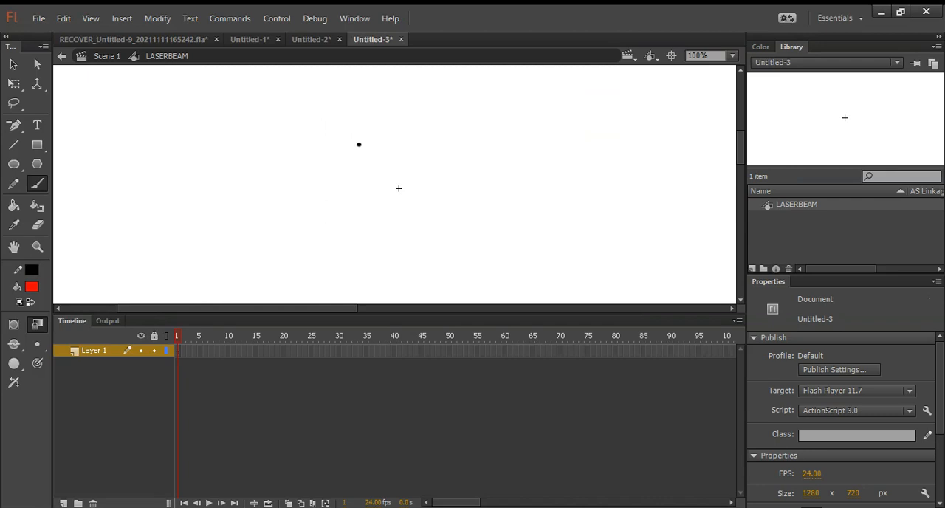
mouse_move(395, 84)
left_mouse_down()
mouse_move(385, 116)
mouse_move(387, 240)
mouse_move(359, 302)
left_mouse_up()
key("ctrl+z")
mouse_move(387, 75)
left_mouse_down()
mouse_move(405, 184)
mouse_move(405, 301)
left_mouse_up()
key("ctrl+z")
mouse_move(382, 87)
left_mouse_down()
mouse_move(385, 127)
mouse_move(393, 186)
left_mouse_up()
key("ctrl+z")
mouse_move(390, 92)
left_mouse_down()
mouse_move(401, 131)
mouse_move(391, 149)
mouse_move(408, 180)
mouse_move(399, 210)
mouse_move(412, 223)
mouse_move(407, 284)
left_mouse_up()
key("e")
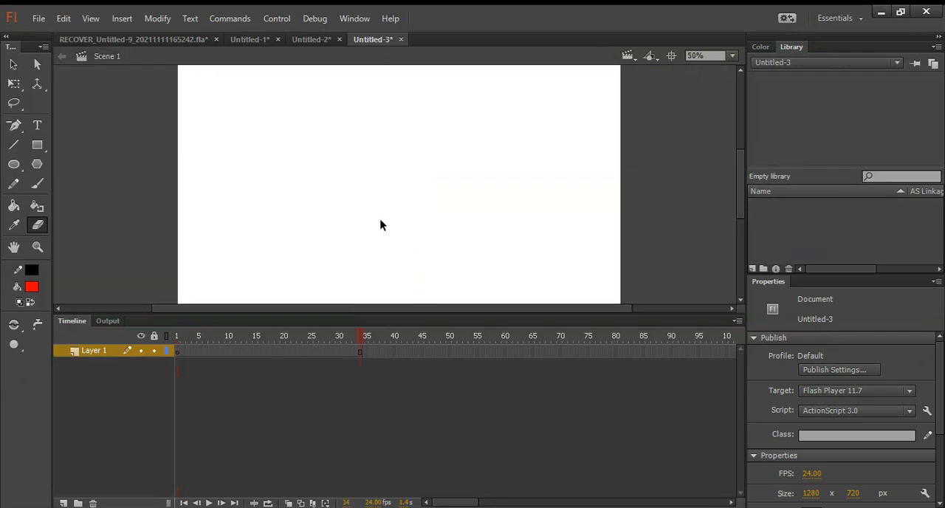
Step: Create a new movie clip symbol named LASERBEAM and choose the Brush tool for drawing in it
key("ctrl+F8")
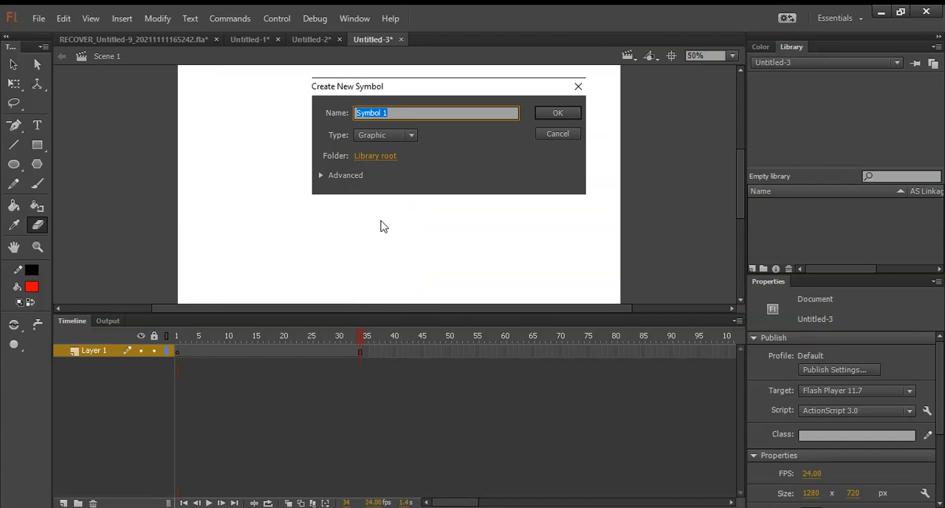
left_click(381, 136)
left_click(399, 117)
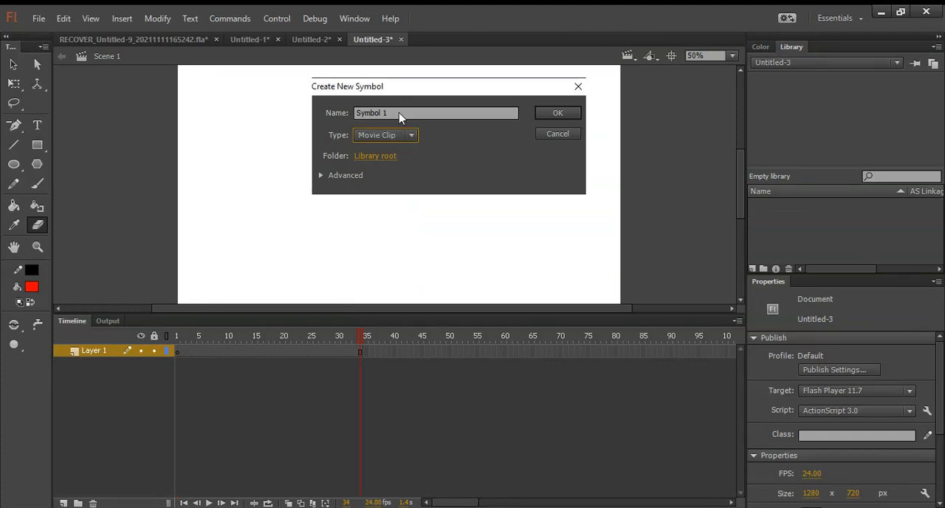
left_click(398, 112)
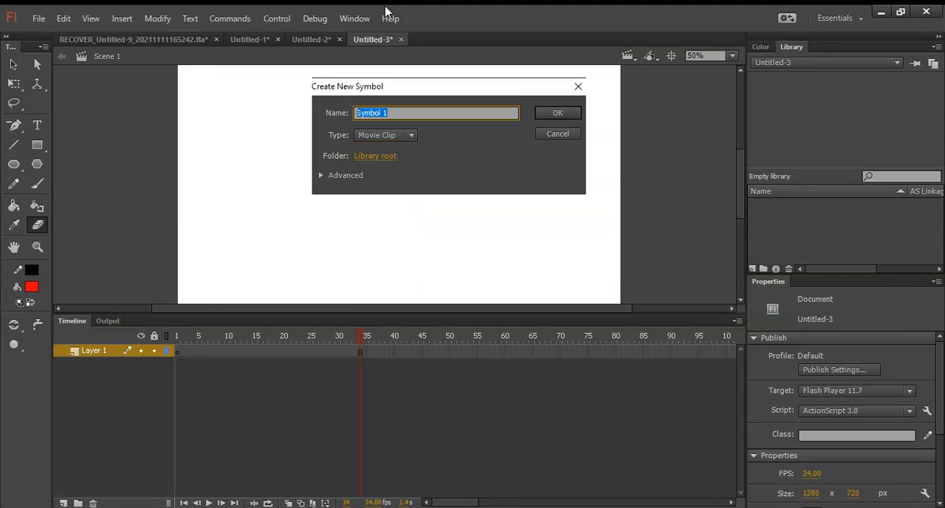
type("LASERBEAM")
key("Return")
key("b")
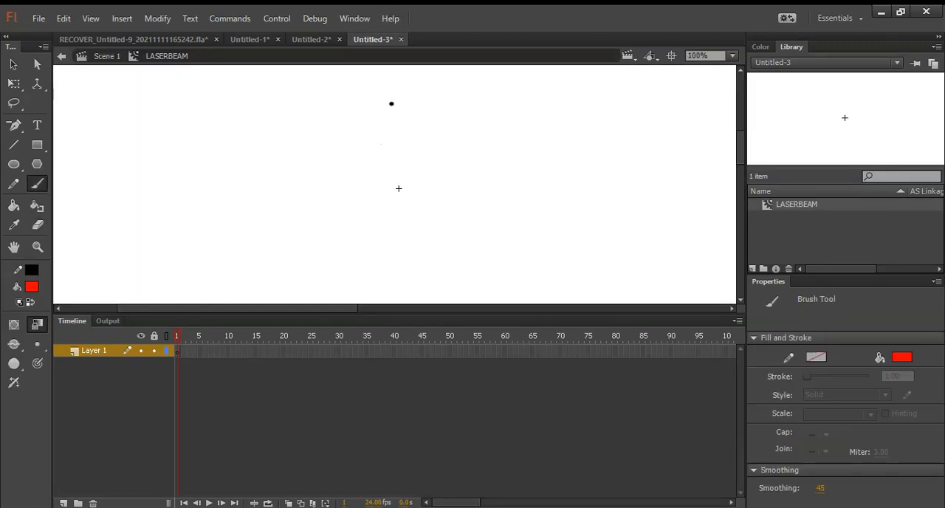
mouse_move(394, 87)
left_mouse_down()
mouse_move(403, 166)
mouse_move(403, 240)
mouse_move(418, 268)
left_mouse_up()
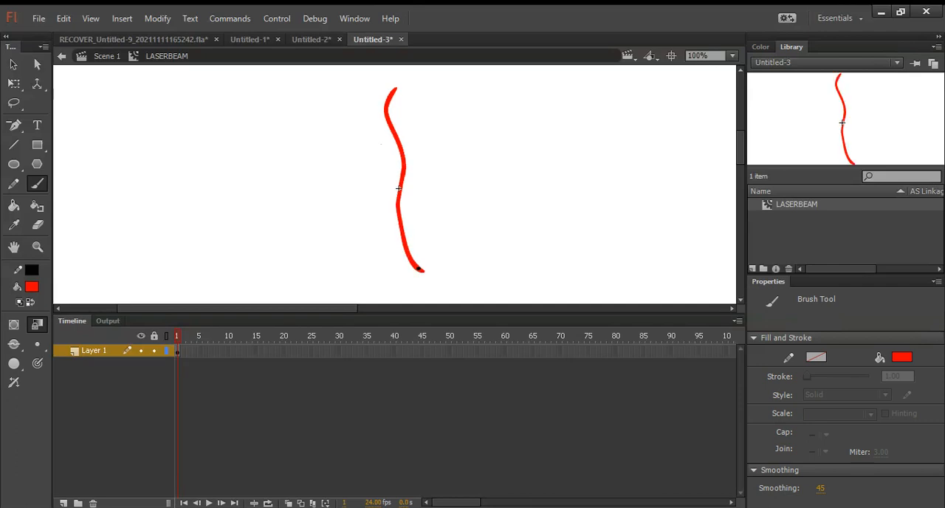
key("ctrl+z")
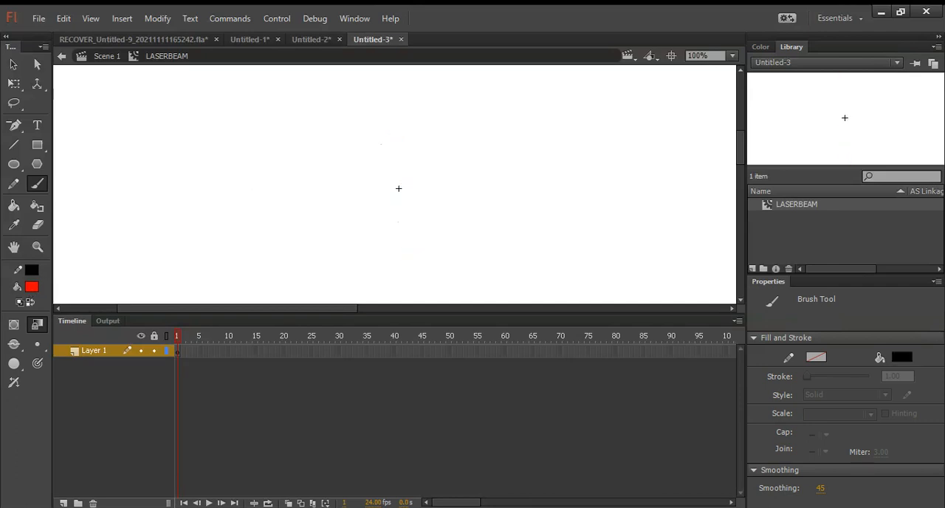
mouse_move(397, 78)
left_mouse_down()
mouse_move(393, 134)
mouse_move(409, 162)
left_mouse_up()
key("ctrl+z")
left_click_drag(397, 82, 417, 207)
key("ctrl+z")
Step: Paint two intertwined wavy black strokes vertically through the symbol's centre in frame 1, the second with brush smoothing set to 100
mouse_move(395, 96)
left_mouse_down()
mouse_move(403, 121)
mouse_move(390, 140)
mouse_move(409, 157)
mouse_move(395, 185)
mouse_move(410, 218)
mouse_move(394, 243)
mouse_move(409, 267)
mouse_move(393, 295)
left_mouse_up()
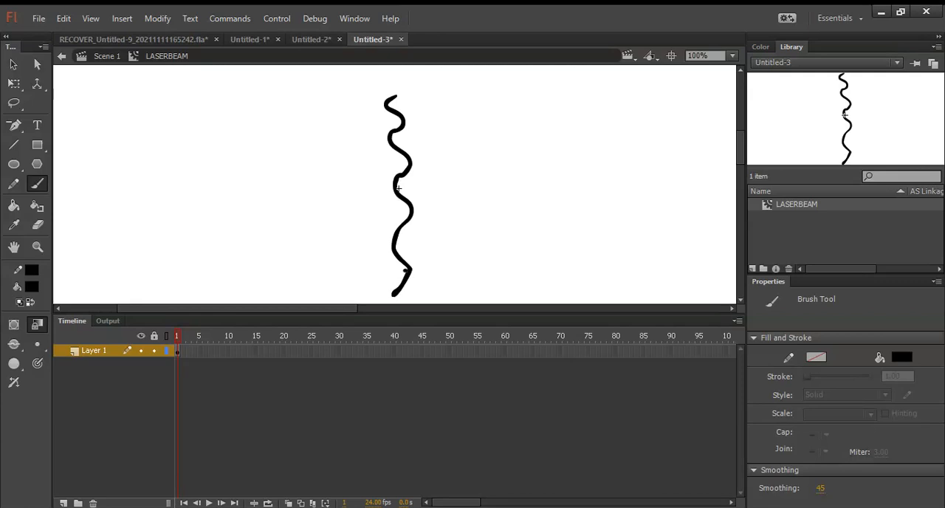
left_click_drag(819, 488, 904, 472)
type("100")
key("Return")
mouse_move(404, 99)
left_mouse_down()
mouse_move(408, 167)
mouse_move(395, 209)
mouse_move(414, 270)
mouse_move(395, 303)
left_mouse_up()
key("ctrl+z")
mouse_move(400, 103)
left_mouse_down()
mouse_move(383, 126)
mouse_move(412, 176)
mouse_move(386, 216)
mouse_move(412, 271)
mouse_move(379, 301)
left_mouse_up()
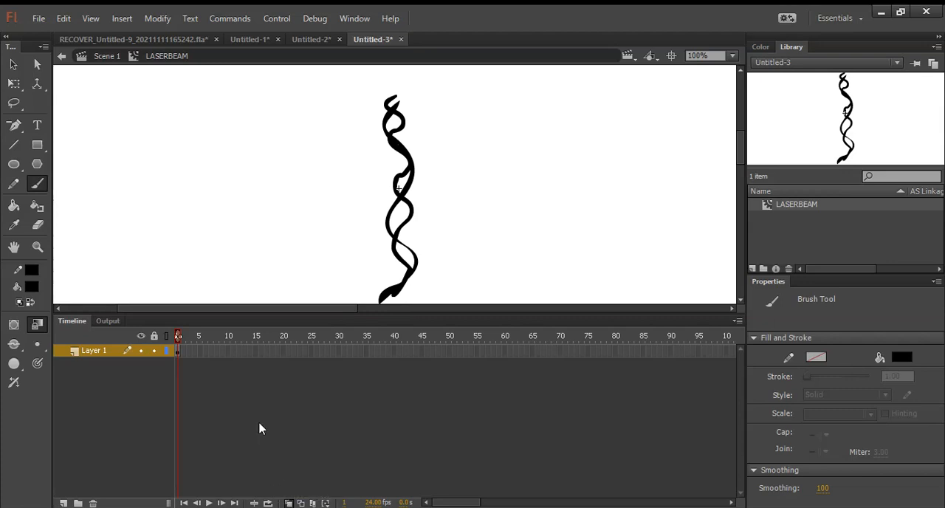
Step: Add blank keyframes at frames 2 and 3 and paint two vertical zigzag strokes over the beam's path in each
key("F7")
mouse_move(395, 103)
left_mouse_down()
mouse_move(409, 159)
mouse_move(397, 223)
mouse_move(420, 293)
mouse_move(404, 318)
mouse_move(421, 303)
left_mouse_up()
mouse_move(395, 116)
left_mouse_down()
mouse_move(408, 154)
mouse_move(403, 178)
mouse_move(418, 215)
mouse_move(400, 225)
mouse_move(405, 281)
mouse_move(422, 297)
left_mouse_up()
key("F7")
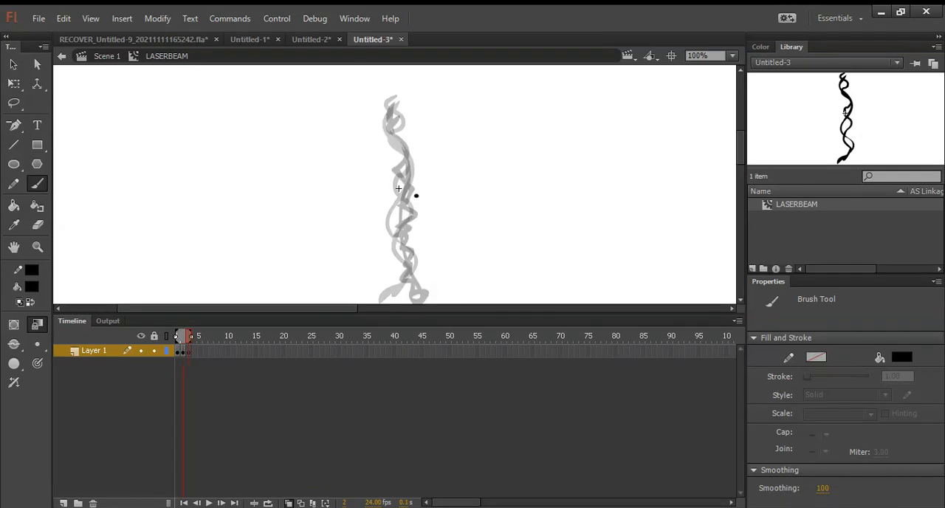
mouse_move(398, 111)
left_mouse_down()
mouse_move(398, 212)
mouse_move(419, 302)
left_mouse_up()
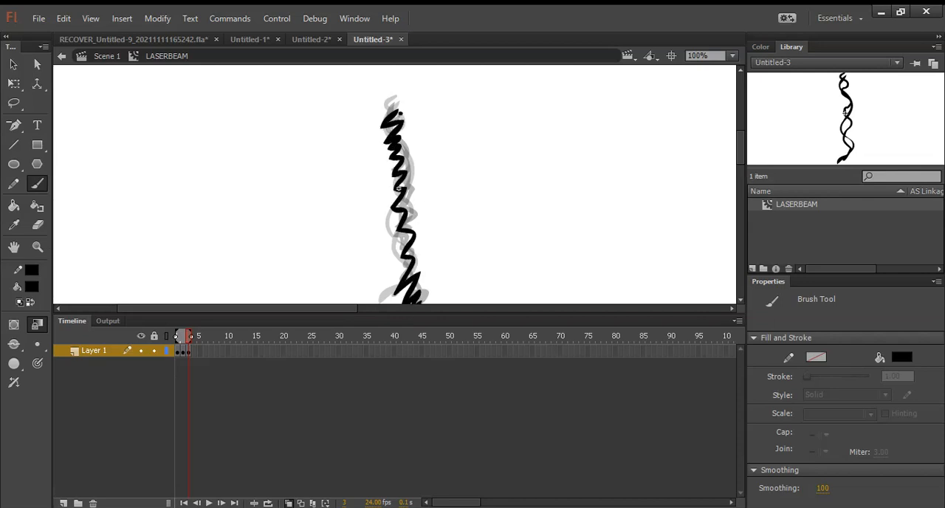
mouse_move(384, 130)
left_mouse_down()
mouse_move(410, 140)
mouse_move(397, 225)
mouse_move(421, 301)
left_mouse_up()
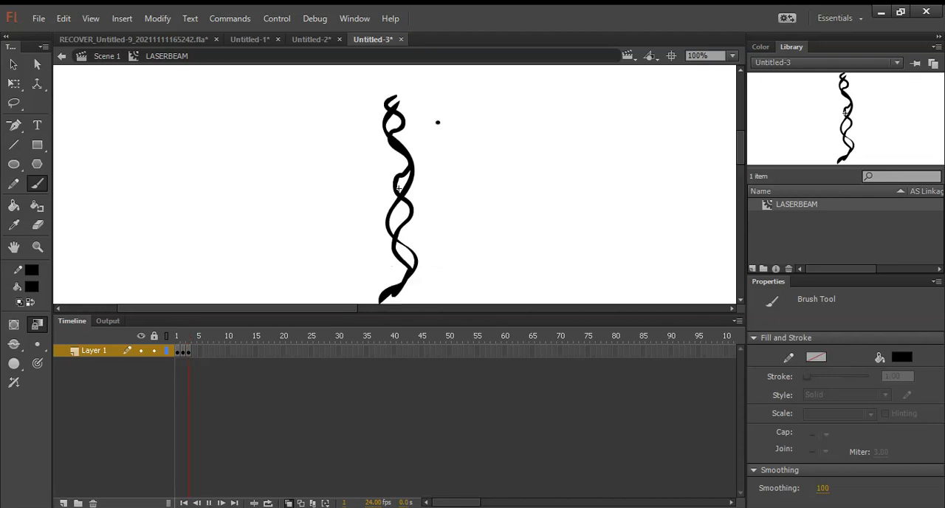
Step: Paint dense zigzag strokes in frame 4 and intertwined wavy strokes in a blank keyframe at frame 5, following the beam's path
mouse_move(392, 123)
left_mouse_down()
mouse_move(393, 174)
mouse_move(413, 248)
mouse_move(403, 281)
mouse_move(427, 302)
left_mouse_up()
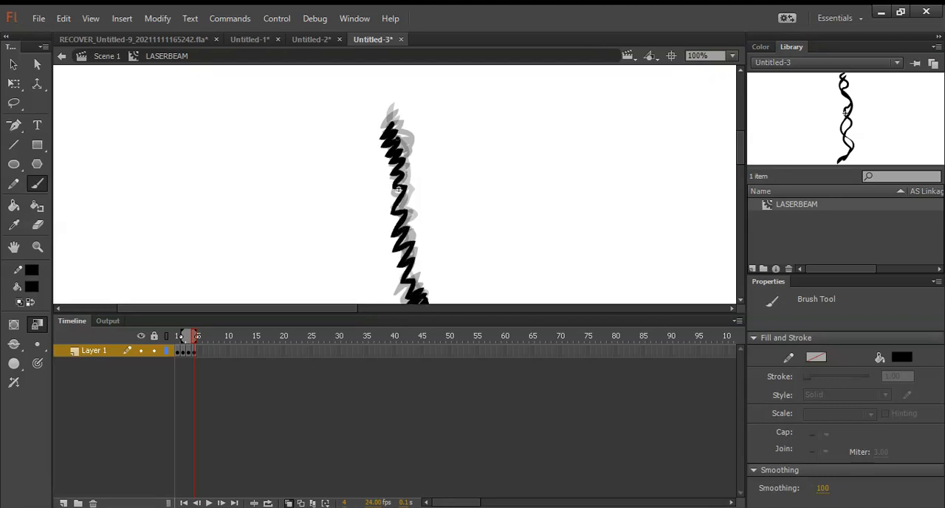
mouse_move(369, 139)
left_mouse_down()
mouse_move(412, 208)
mouse_move(393, 251)
mouse_move(422, 258)
mouse_move(406, 303)
left_mouse_up()
key("F7")
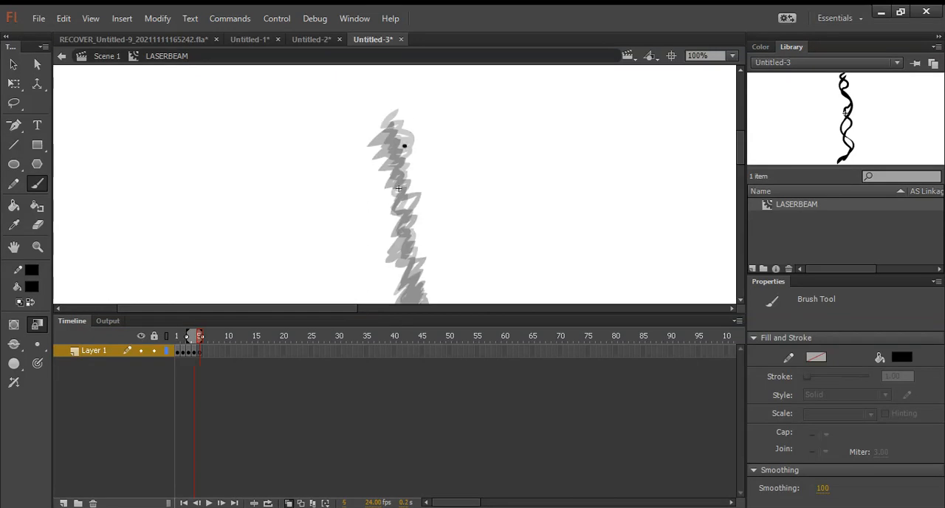
mouse_move(390, 131)
left_mouse_down()
mouse_move(396, 205)
mouse_move(423, 285)
left_mouse_up()
key("ctrl+z")
mouse_move(392, 141)
left_mouse_down()
mouse_move(407, 180)
mouse_move(400, 217)
mouse_move(425, 279)
mouse_move(401, 320)
mouse_move(392, 141)
mouse_move(413, 211)
mouse_move(407, 262)
mouse_move(421, 305)
left_mouse_up()
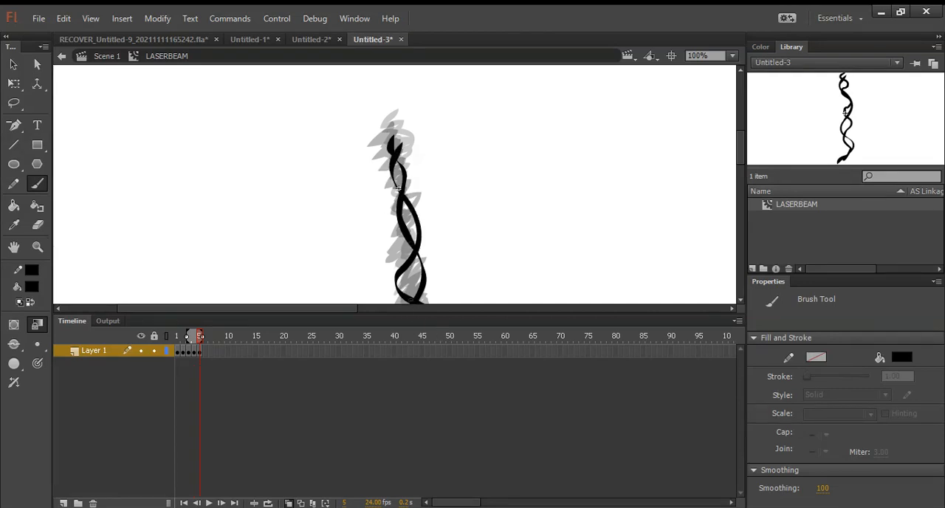
Step: Add blank keyframes at frames 6 and 7 and paint dense black zigzag strokes down the beam's path in each
key("F7")
mouse_move(390, 145)
left_mouse_down()
mouse_move(413, 203)
mouse_move(401, 266)
mouse_move(413, 301)
left_mouse_up()
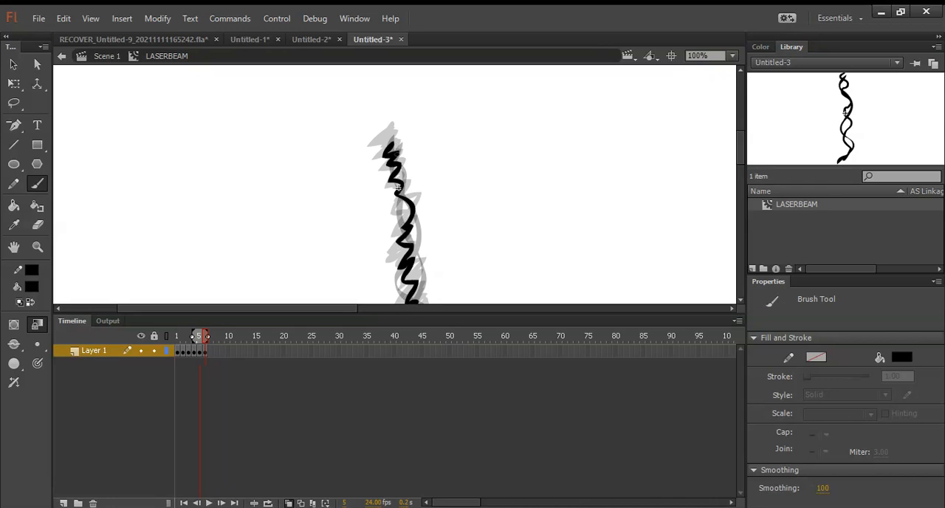
mouse_move(394, 145)
left_mouse_down()
mouse_move(391, 170)
mouse_move(413, 238)
mouse_move(415, 317)
left_mouse_up()
key("space")
mouse_move(461, 229)
left_mouse_down()
mouse_move(468, 192)
mouse_move(462, 214)
left_mouse_up()
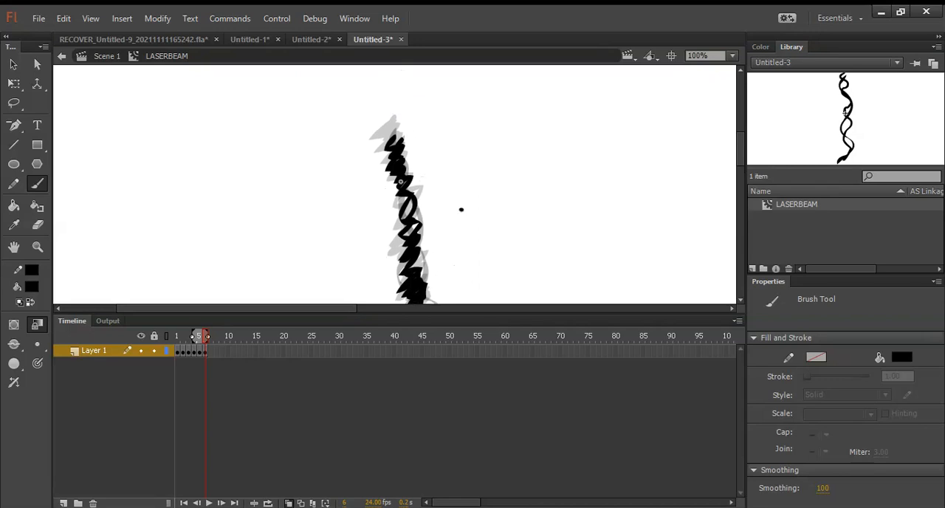
key("F7")
mouse_move(404, 137)
left_mouse_down()
mouse_move(407, 160)
mouse_move(389, 196)
mouse_move(400, 218)
mouse_move(425, 205)
mouse_move(401, 259)
mouse_move(403, 295)
mouse_move(436, 299)
mouse_move(406, 323)
mouse_move(425, 238)
mouse_move(404, 200)
mouse_move(404, 139)
left_mouse_up()
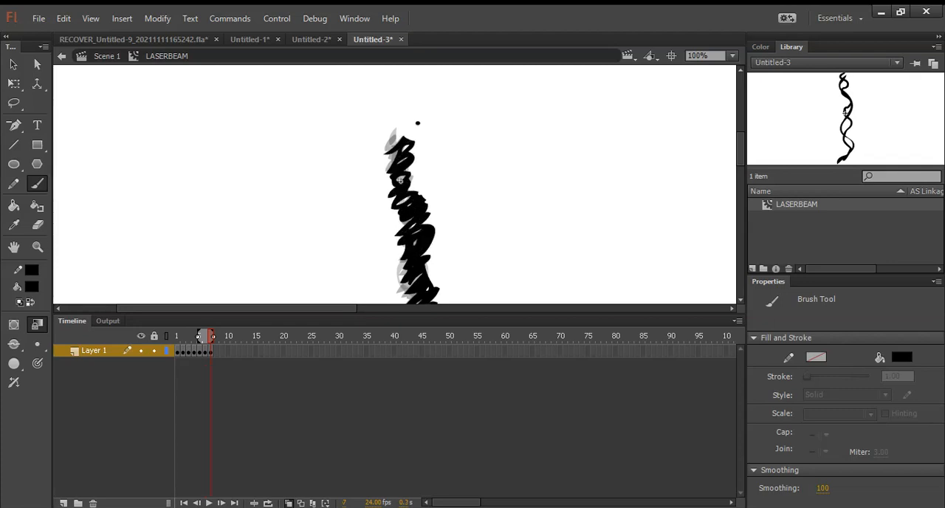
Step: Play the beam animation and flip between its frames to check the motion
key("Return")
key("Return")
key("period")
key("comma")
key("period")
key("comma")
key("period")
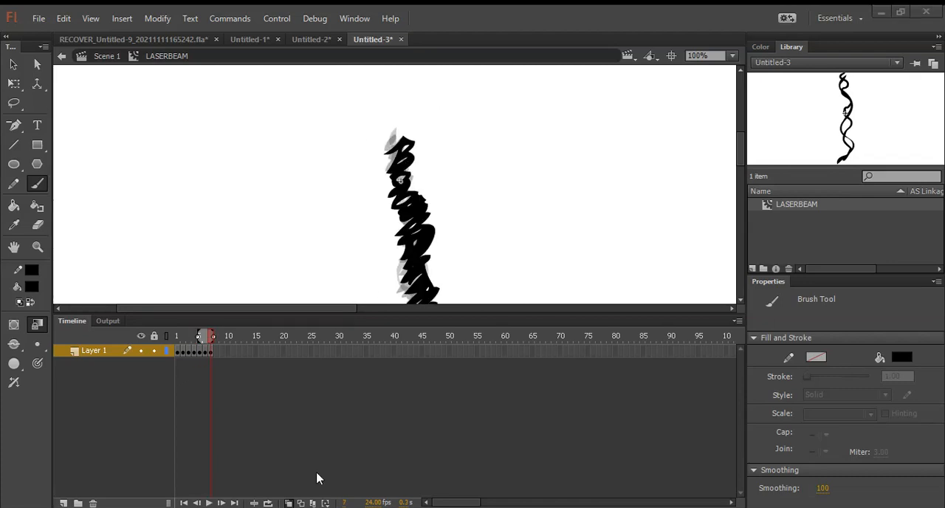
Step: Enable multi-frame editing across frames 1 to 7, select all the beam strokes and recolour their fill white
left_click(313, 504)
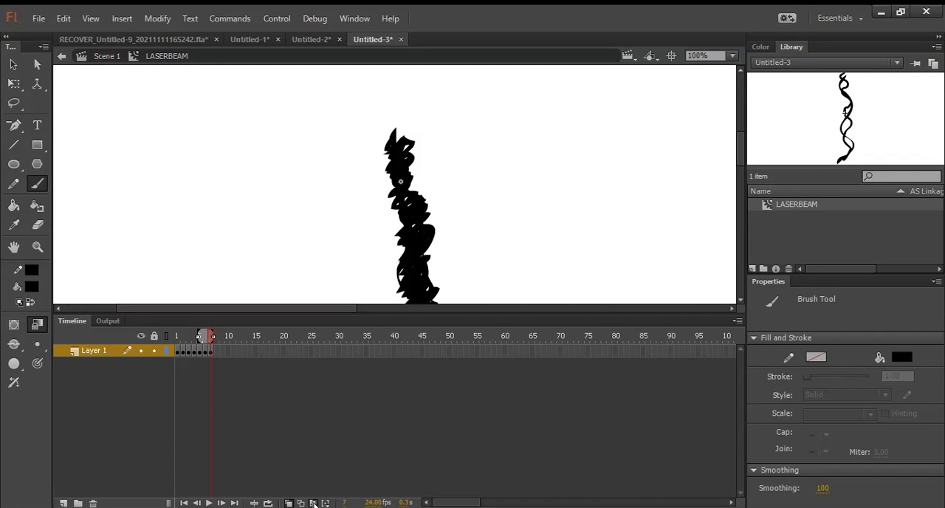
left_click_drag(199, 337, 175, 336)
key("ctrl+a")
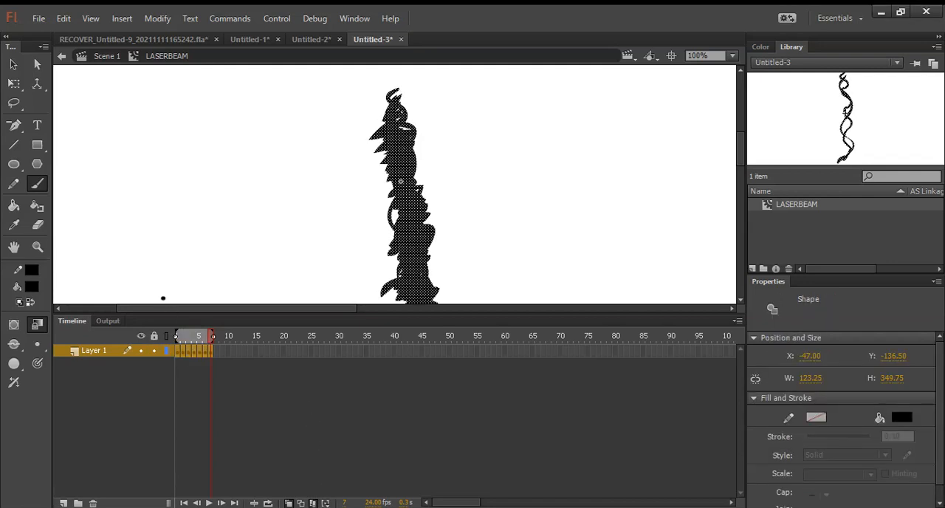
left_click(45, 361)
Step: Return to Scene 1, place a LASERBEAM instance near the stage centre at about X 677, Y 395, and play the timeline
left_click(107, 57)
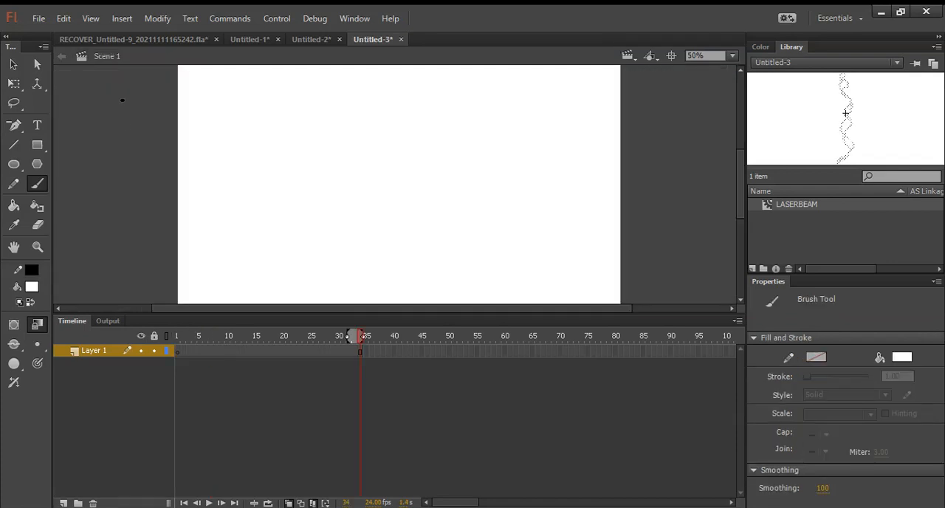
left_click_drag(872, 144, 687, 142)
left_click_drag(445, 204, 446, 206)
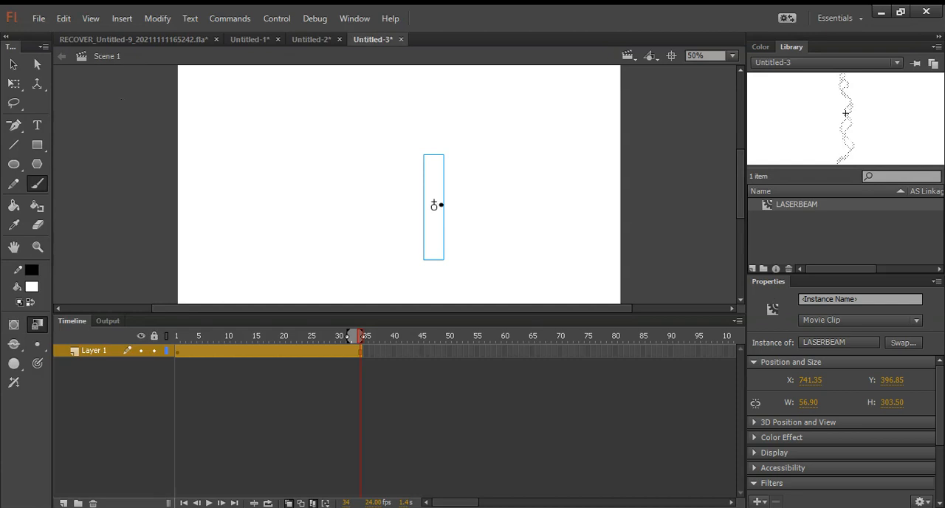
key("v")
left_click_drag(438, 239, 416, 238)
left_click(456, 238)
key("Return")
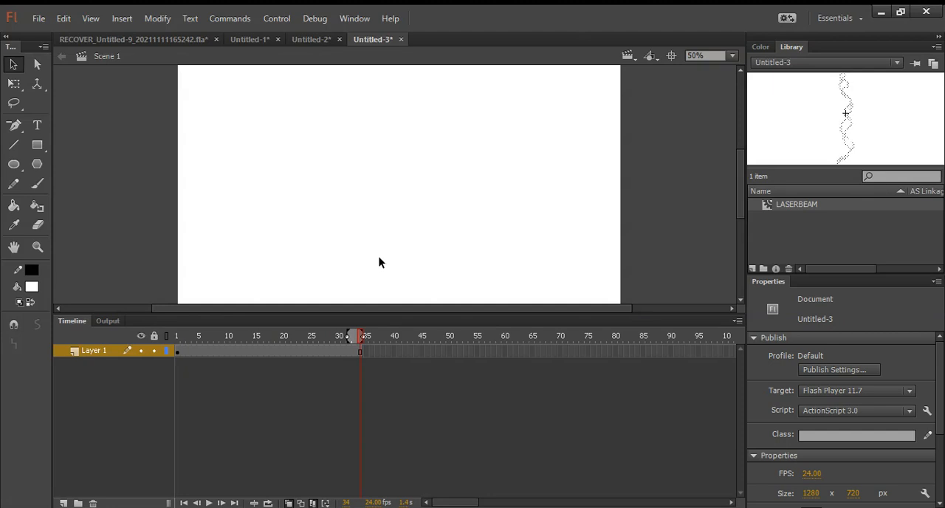
Step: Add a red Glow filter and a Blur filter to the LASERBEAM instance, with the blur at 26 px in X and Y
key("ctrl+a")
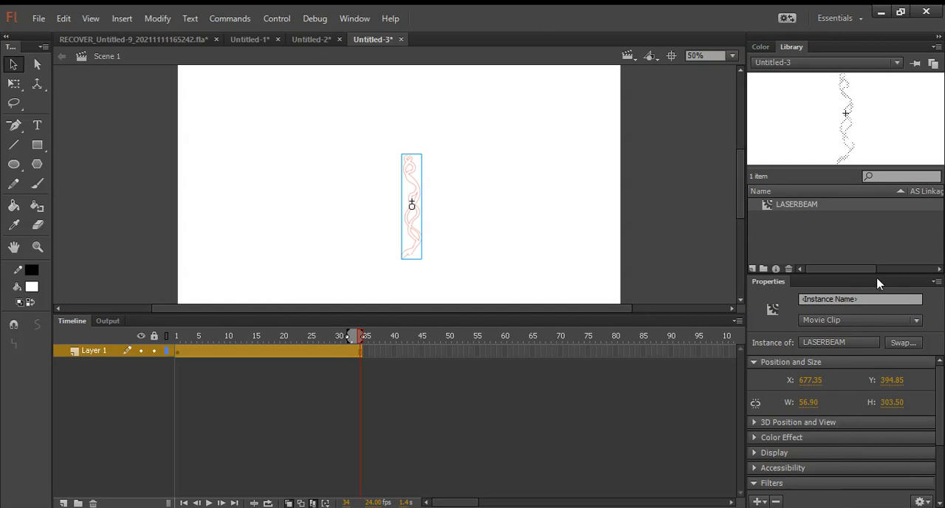
mouse_move(882, 274)
left_mouse_down()
mouse_move(886, 234)
mouse_move(883, 262)
left_mouse_up()
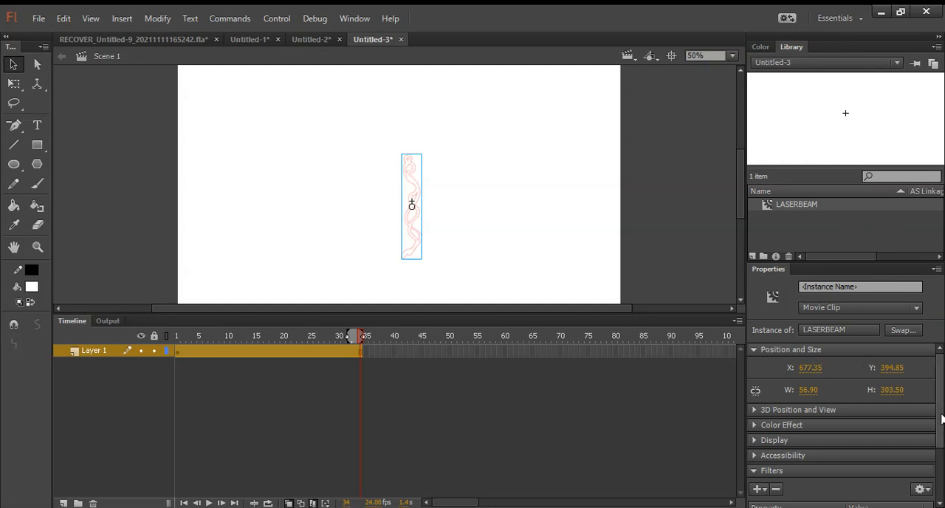
left_click_drag(940, 412, 943, 471)
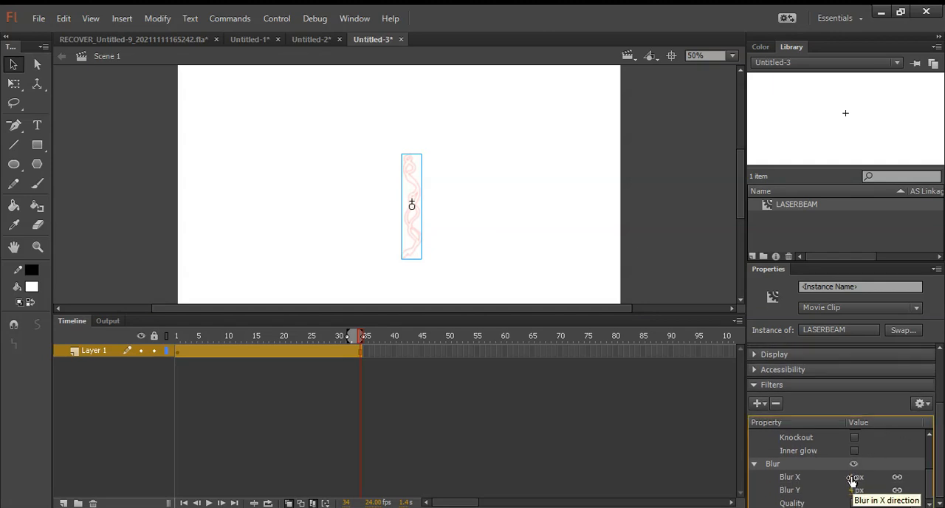
left_click_drag(853, 480, 863, 477)
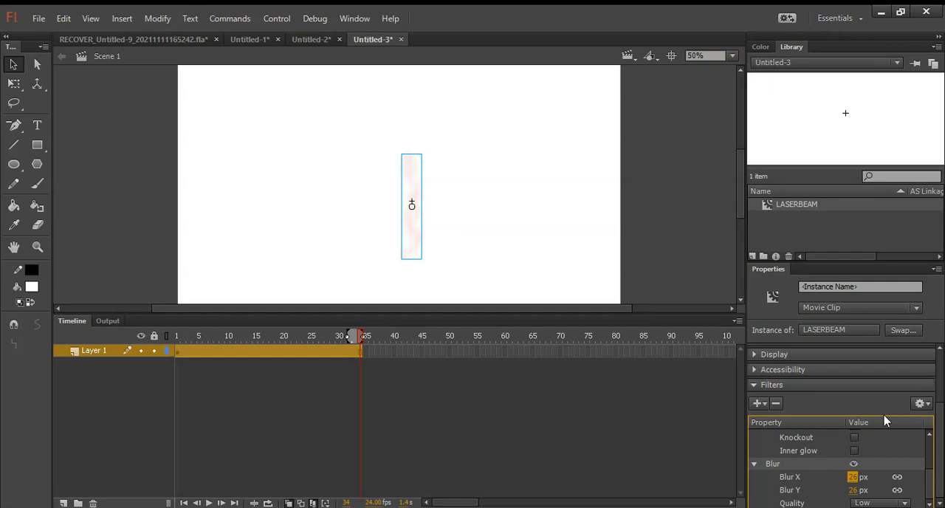
Step: Set the instance's Blur filter to 100 px in both X and Y
scroll(929, 464, "up", 3)
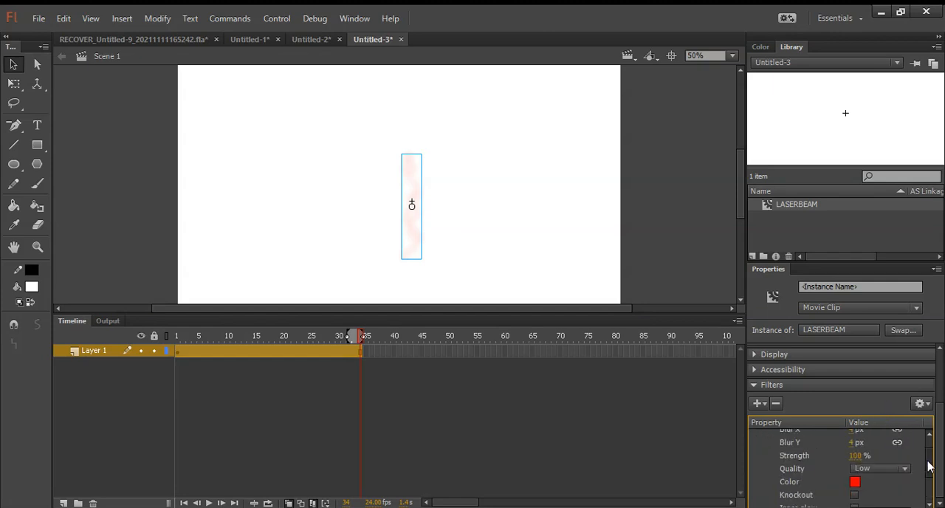
left_click_drag(929, 473, 930, 500)
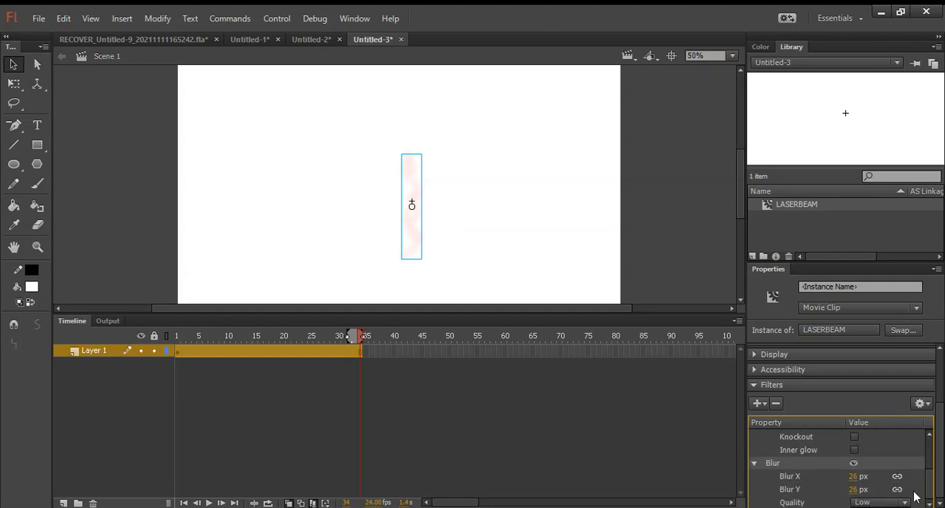
left_click(855, 491)
left_click_drag(853, 478, 932, 482)
left_click_drag(859, 491, 720, 491)
left_click(852, 491)
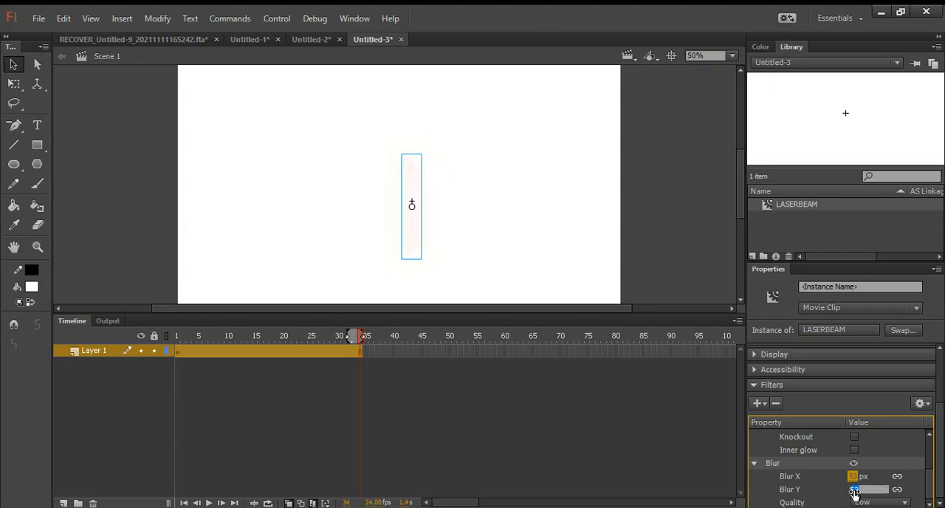
type("100")
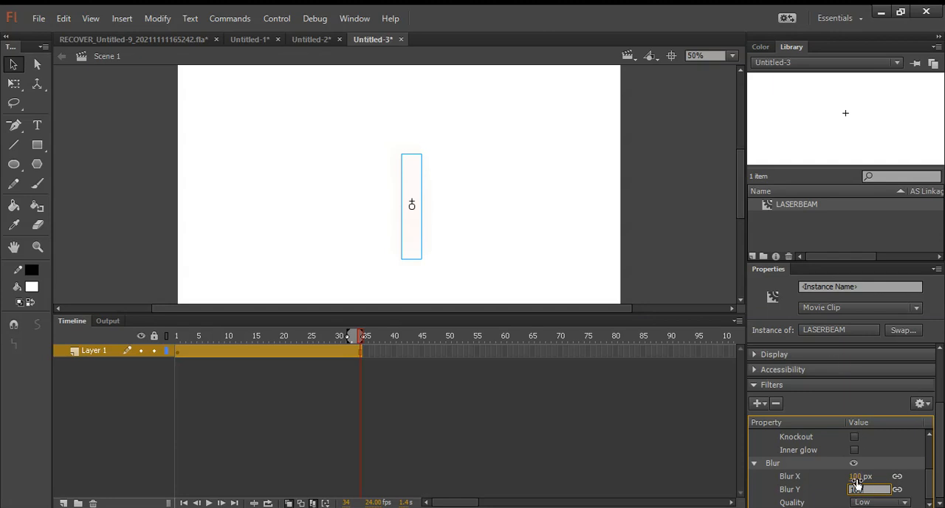
left_click(857, 477)
type("100")
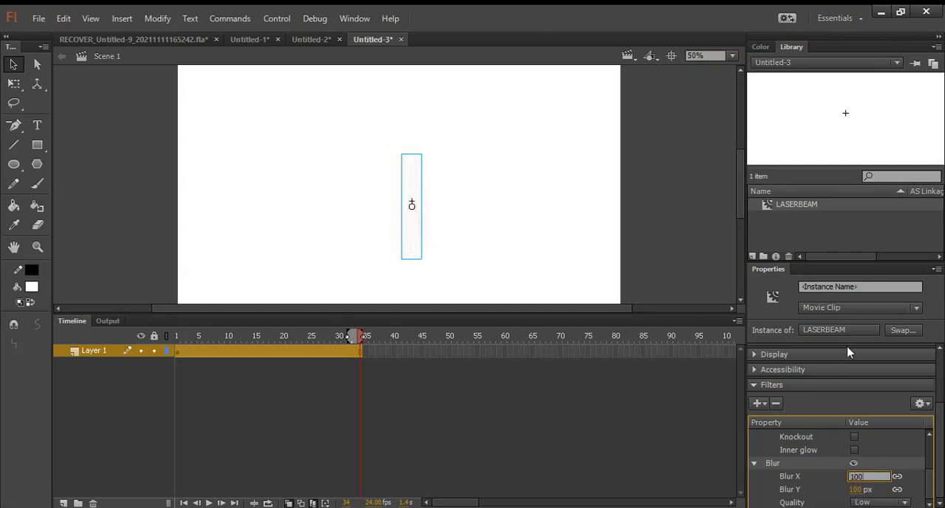
Step: Turn off the instance's Blur filter and set its Glow filter to High quality with 266% strength
key("Return")
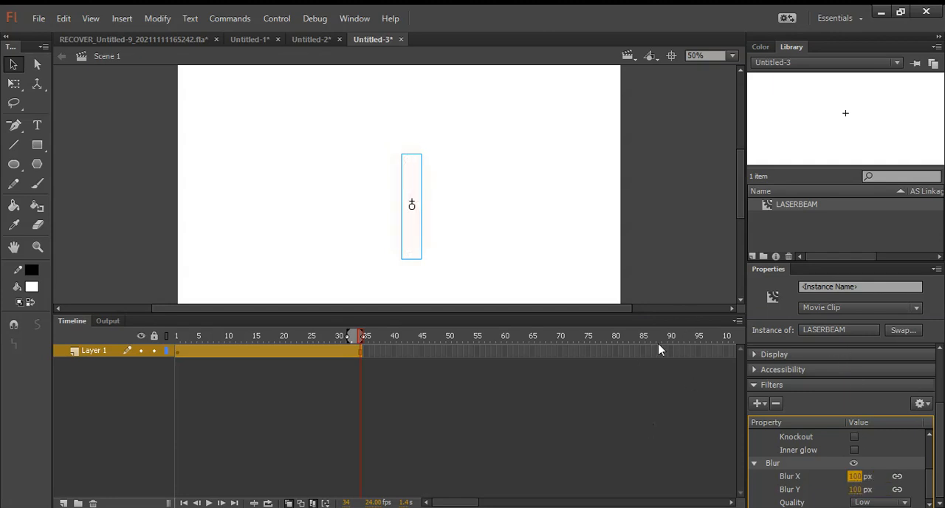
left_click(855, 463)
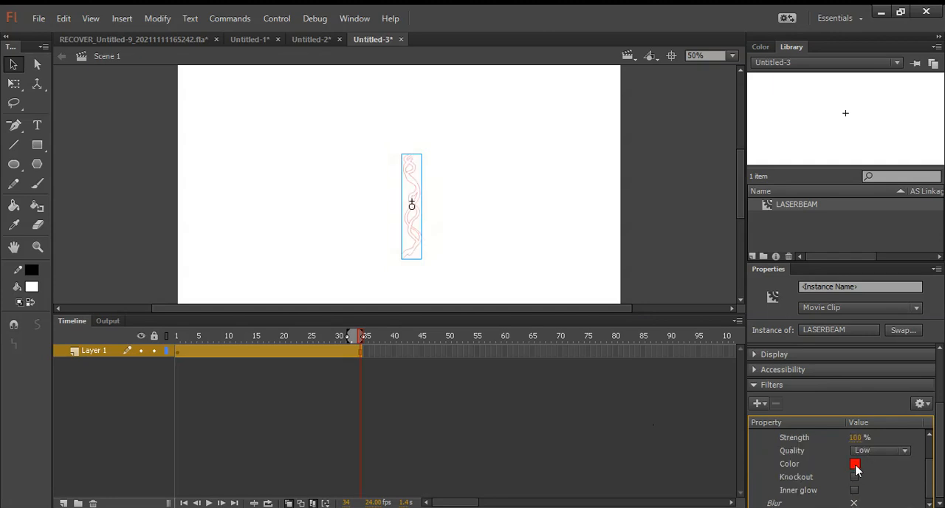
left_click(891, 500)
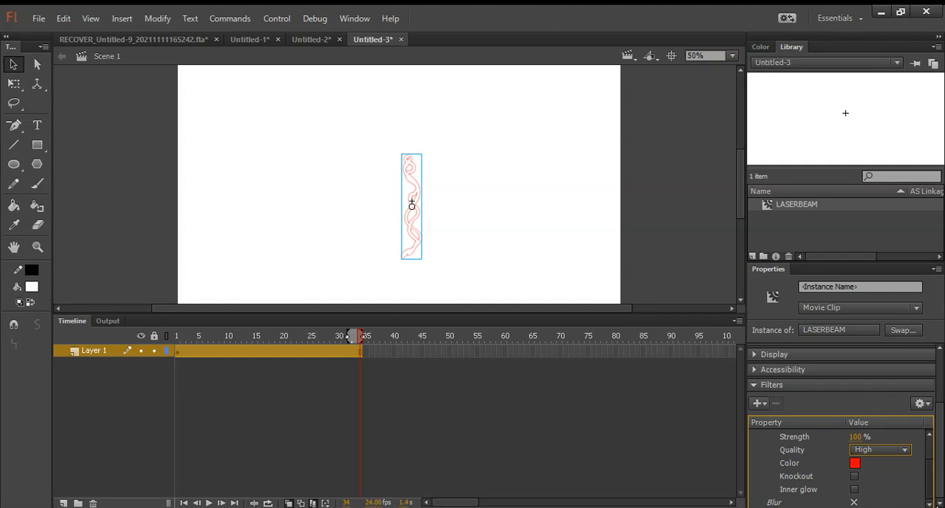
scroll(923, 482, "up", 3)
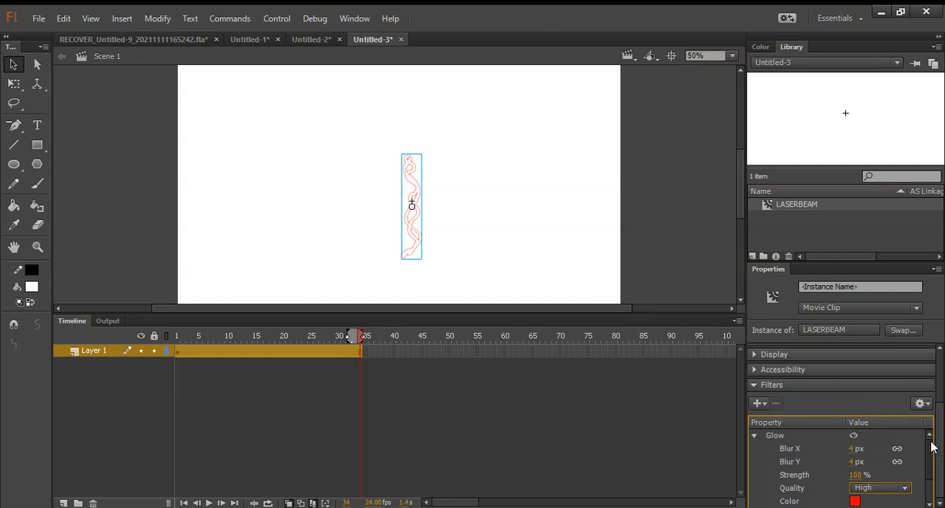
left_click_drag(856, 474, 889, 475)
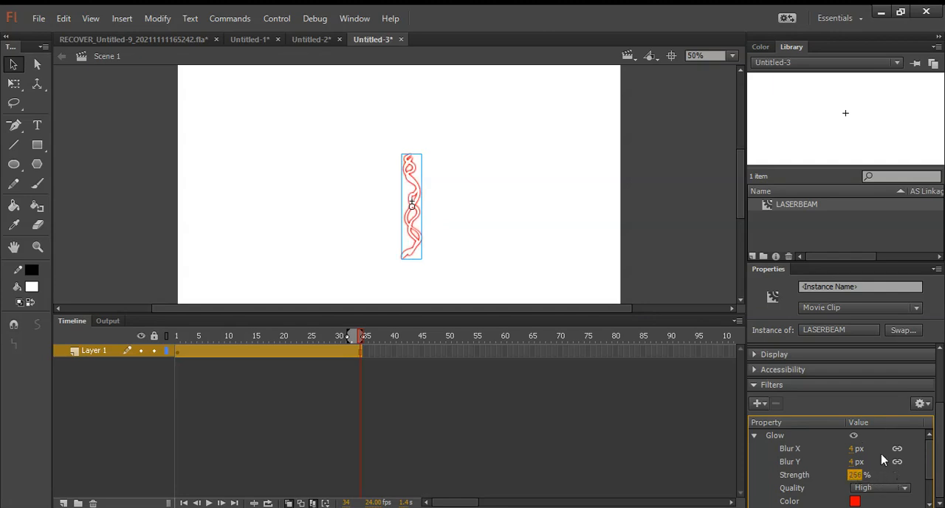
Step: Enlarge the LASERBEAM instance about its centre with Free Transform, then deselect it
key("q")
left_click_drag(422, 258, 456, 298)
left_click(476, 225)
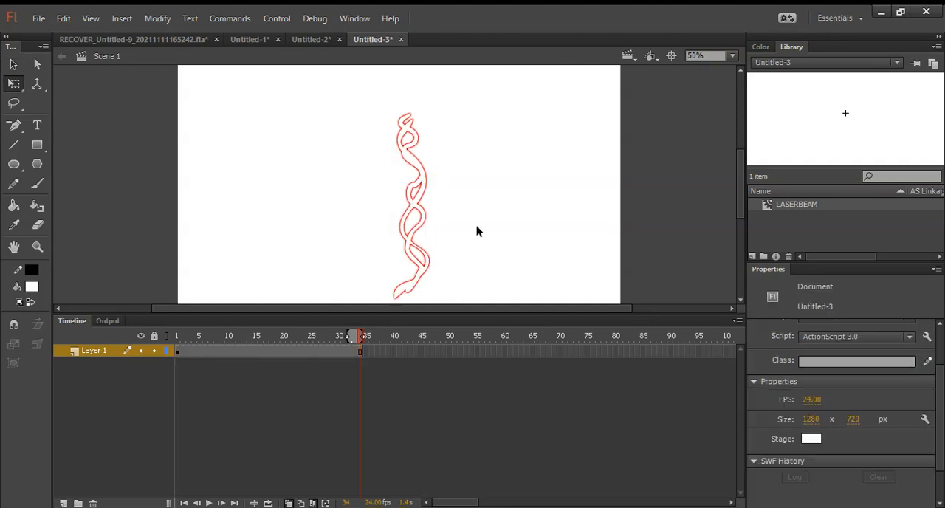
Step: Play the timeline, test the movie in a maximised preview window and close the preview
key("Return")
key("ctrl+Return")
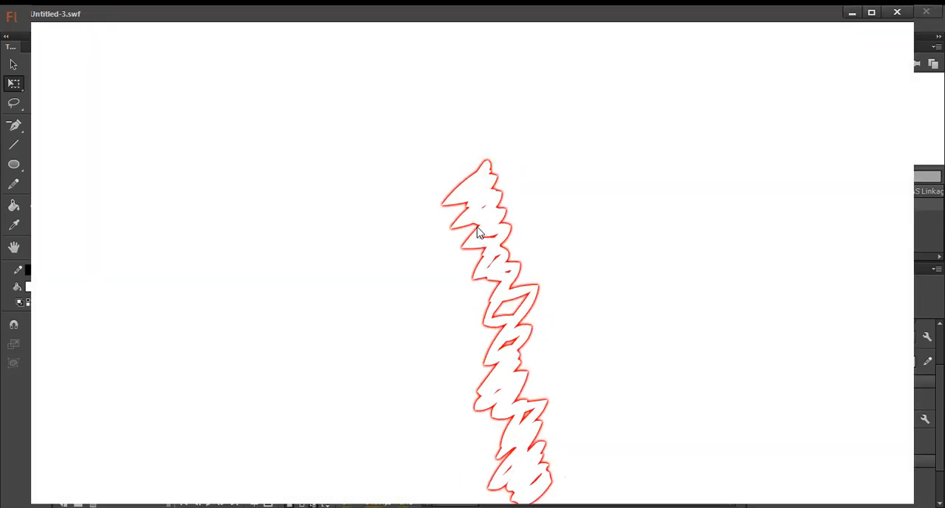
left_click(871, 12)
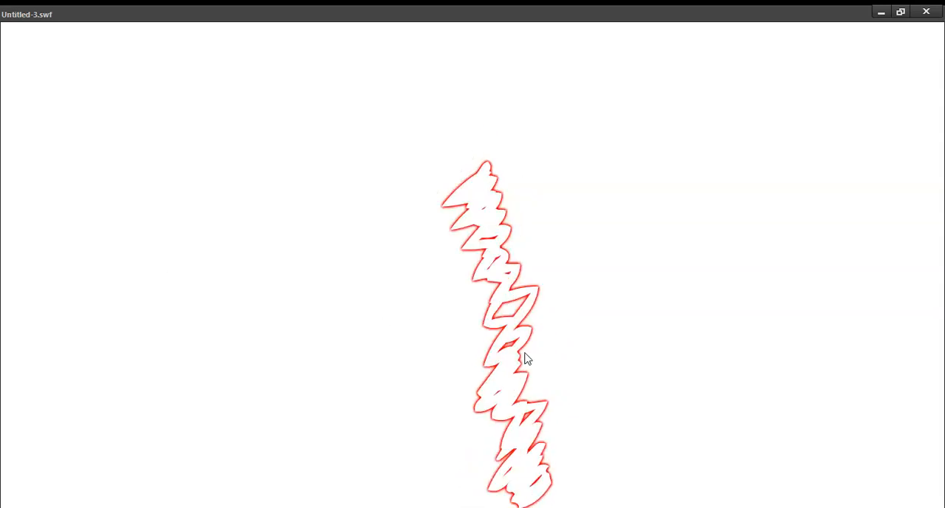
left_click(927, 11)
Step: Create a new 1280 x 720 px document and show its stage at 50%
key("ctrl+n")
key("Return")
key("ctrl+minus")
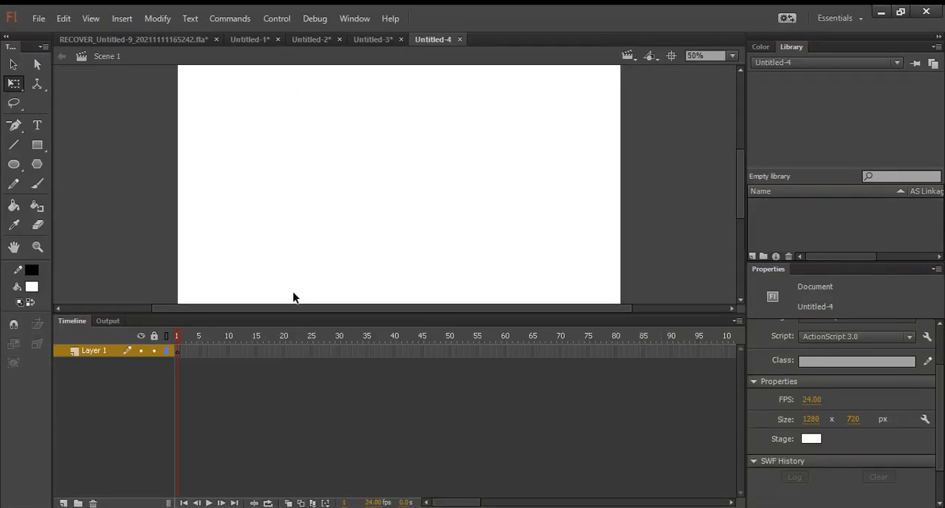
Step: Switch to the Brush tool and set its fill color to black
key("b")
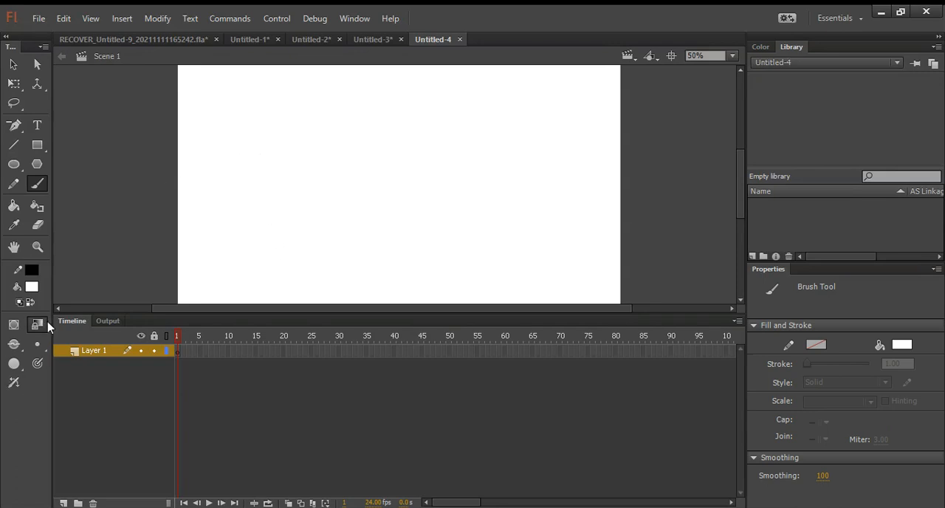
left_click(280, 260)
left_click(34, 288)
left_click(53, 313)
left_click(291, 261)
mouse_move(264, 232)
left_mouse_down()
mouse_move(286, 204)
mouse_move(310, 217)
mouse_move(343, 267)
mouse_move(322, 291)
left_mouse_up()
key("ctrl+z")
left_click_drag(295, 118, 256, 255)
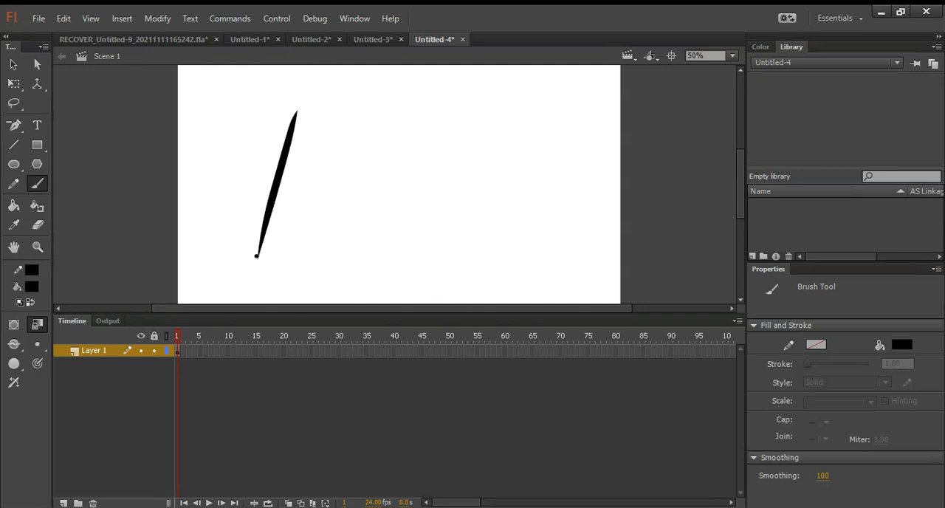
key("ctrl+z")
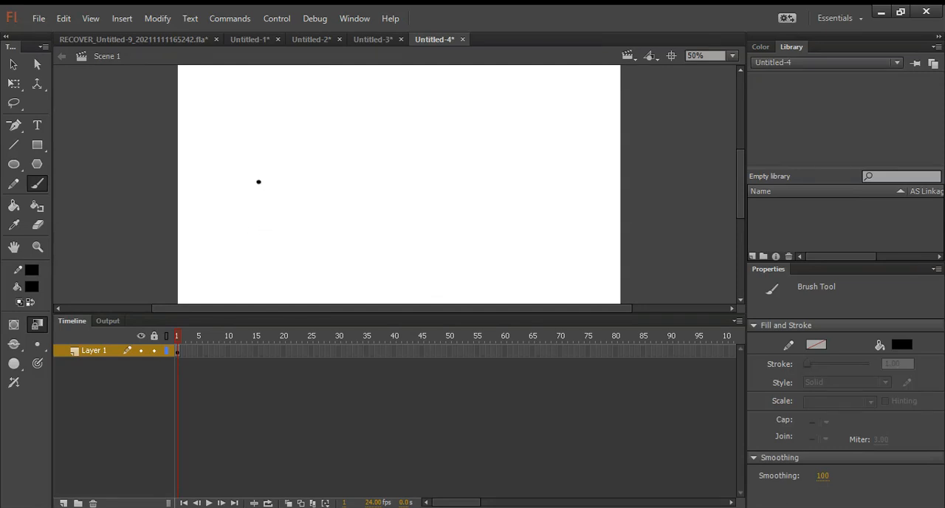
mouse_move(264, 197)
left_mouse_down()
mouse_move(251, 201)
mouse_move(259, 196)
left_mouse_up()
key("ctrl+z")
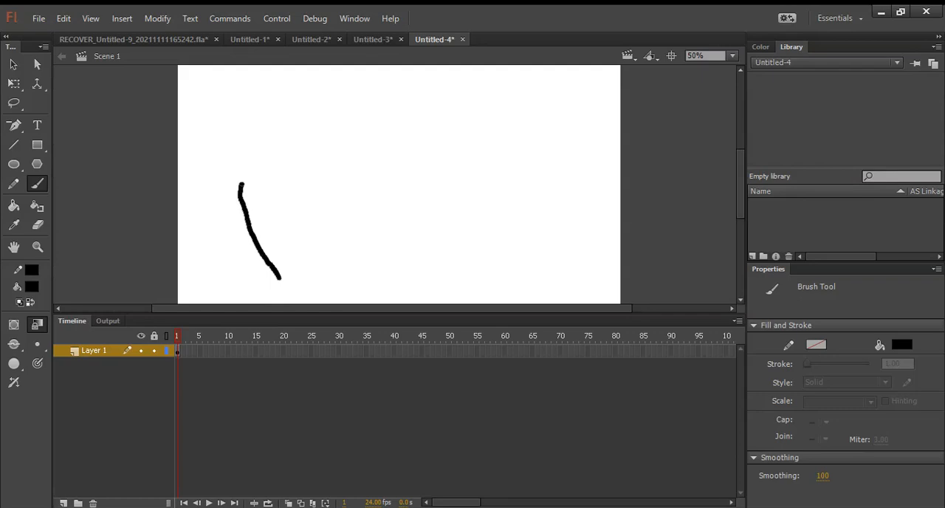
mouse_move(281, 278)
left_mouse_down()
mouse_move(251, 252)
mouse_move(236, 197)
mouse_move(298, 196)
mouse_move(317, 213)
mouse_move(319, 283)
mouse_move(282, 285)
left_mouse_up()
key("ctrl+z")
key("ctrl+z")
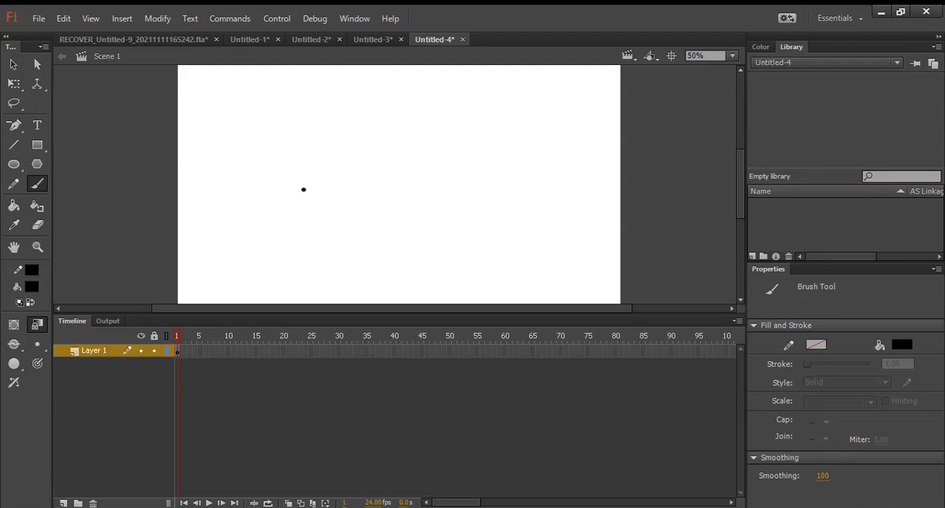
Step: Switch to the Pencil tool with a red stroke and try a test line at a thicker stroke size
left_click(13, 184)
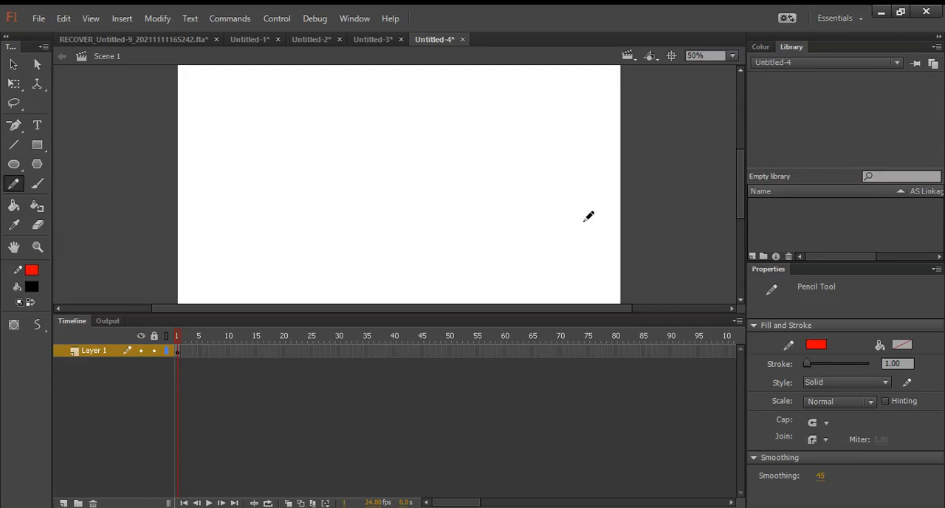
left_click_drag(808, 363, 810, 364)
left_click(885, 364)
type("20")
key("Return")
left_click(888, 363)
type("2")
key("Return")
mouse_move(395, 105)
left_mouse_down()
mouse_move(401, 165)
mouse_move(383, 314)
left_mouse_up()
key("ctrl+z")
left_click(903, 362)
type("3")
key("Return")
left_click_drag(430, 89, 414, 293)
key("ctrl+z")
left_click(890, 365)
type("5")
key("Return")
left_click_drag(376, 110, 449, 268)
key("ctrl+z")
mouse_move(402, 92)
left_mouse_down()
mouse_move(416, 151)
mouse_move(413, 250)
left_mouse_up()
key("ctrl+z")
Step: Set the Pencil stroke size to 10, try a wavy test line on the stage and undo it
left_click(895, 363)
type("1")
key("Return")
mouse_move(420, 73)
left_mouse_down()
mouse_move(396, 254)
mouse_move(383, 281)
left_mouse_up()
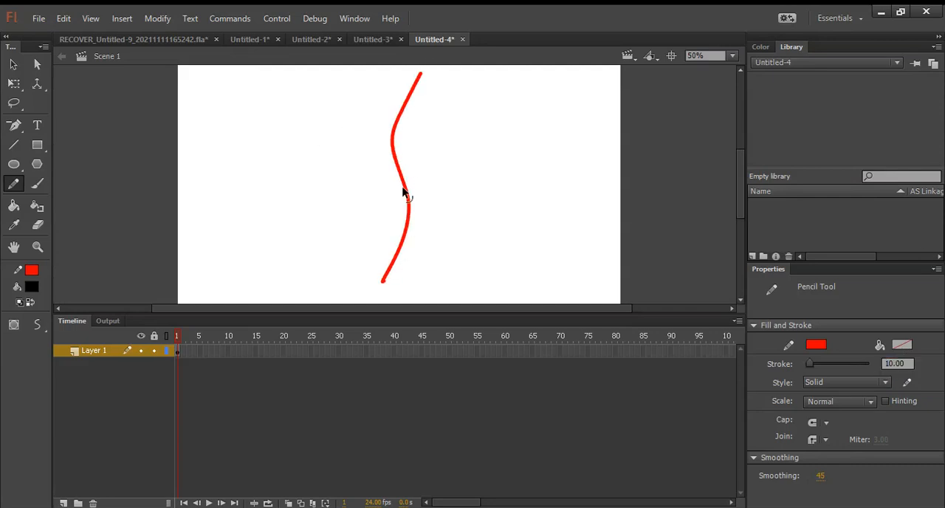
key("ctrl+z")
Step: Draw a red spiky burst outline near the stage centre in frame 1 and turn on onion skinning
mouse_move(346, 192)
left_mouse_down()
mouse_move(328, 167)
mouse_move(358, 186)
mouse_move(350, 158)
mouse_move(368, 182)
mouse_move(377, 156)
mouse_move(382, 185)
mouse_move(409, 177)
mouse_move(402, 200)
mouse_move(433, 212)
mouse_move(428, 257)
mouse_move(394, 262)
mouse_move(390, 278)
mouse_move(374, 246)
mouse_move(358, 276)
mouse_move(348, 245)
mouse_move(317, 257)
mouse_move(315, 244)
mouse_move(343, 215)
mouse_move(305, 224)
mouse_move(320, 202)
mouse_move(348, 187)
mouse_move(350, 196)
mouse_move(351, 151)
mouse_move(366, 195)
mouse_move(390, 164)
mouse_move(377, 205)
mouse_move(416, 197)
mouse_move(382, 231)
mouse_move(418, 233)
mouse_move(413, 245)
mouse_move(373, 245)
mouse_move(392, 272)
mouse_move(361, 247)
left_mouse_up()
key("ctrl+z")
key("ctrl+z")
mouse_move(344, 193)
left_mouse_down()
mouse_move(355, 152)
mouse_move(370, 194)
mouse_move(373, 155)
mouse_move(385, 201)
mouse_move(379, 180)
mouse_move(393, 152)
mouse_move(387, 197)
mouse_move(424, 176)
mouse_move(406, 220)
mouse_move(442, 233)
mouse_move(406, 246)
mouse_move(439, 266)
mouse_move(391, 257)
mouse_move(404, 281)
mouse_move(364, 253)
mouse_move(358, 287)
mouse_move(338, 251)
mouse_move(305, 264)
mouse_move(331, 230)
mouse_move(300, 213)
mouse_move(335, 220)
mouse_move(305, 194)
mouse_move(338, 210)
mouse_move(325, 173)
mouse_move(353, 203)
left_mouse_up()
key("ctrl+z")
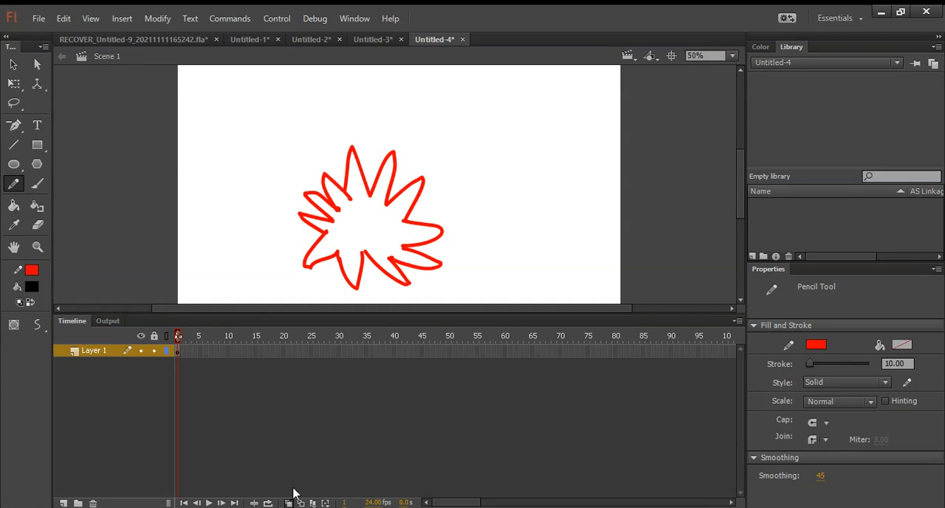
Step: Add blank keyframes at frames 2 to 5, drawing larger spiky bursts in frames 2 and 3 and a scalloped cloud outline in frame 4
key("F7")
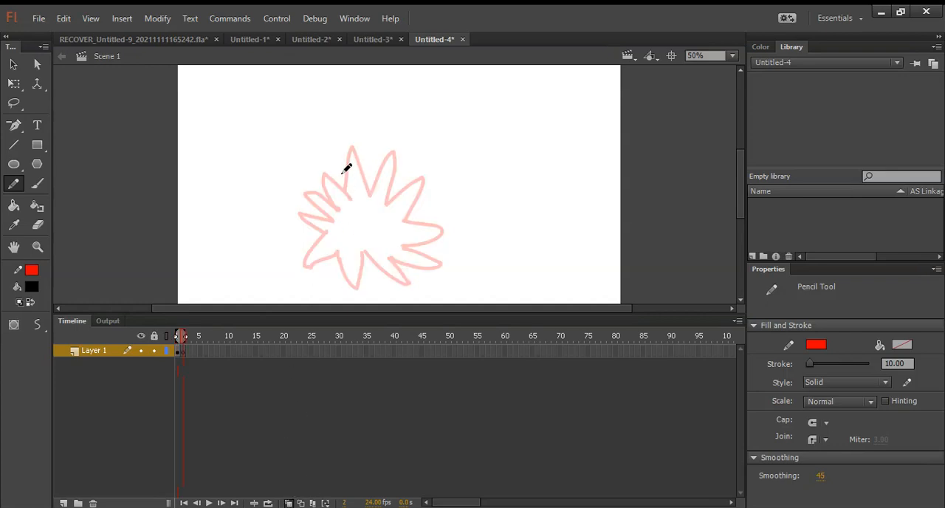
mouse_move(339, 182)
left_mouse_down()
mouse_move(341, 144)
mouse_move(359, 132)
mouse_move(416, 141)
mouse_move(422, 155)
mouse_move(411, 177)
mouse_move(454, 198)
mouse_move(434, 221)
mouse_move(450, 255)
mouse_move(417, 231)
mouse_move(421, 275)
mouse_move(396, 239)
mouse_move(376, 274)
mouse_move(372, 240)
mouse_move(346, 248)
mouse_move(348, 222)
mouse_move(314, 209)
mouse_move(341, 179)
left_mouse_up()
key("F7")
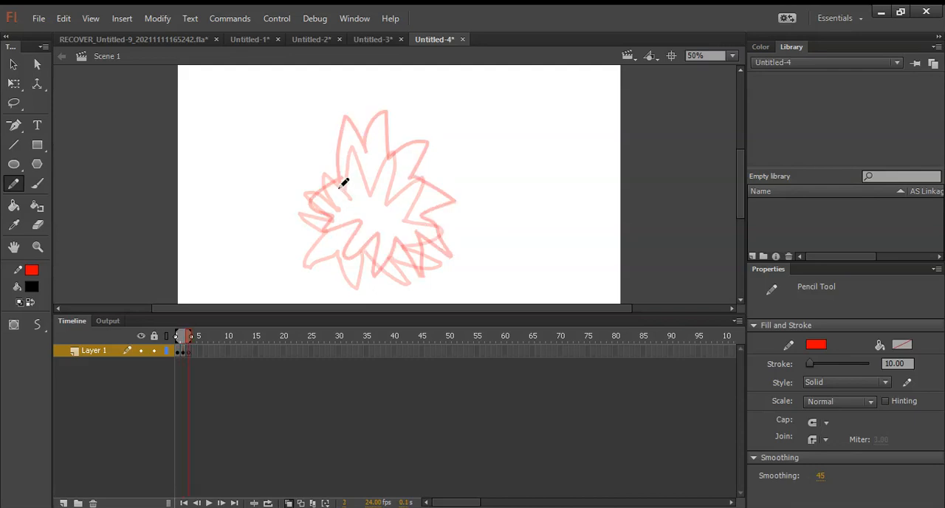
mouse_move(310, 170)
left_mouse_down()
mouse_move(344, 96)
mouse_move(370, 146)
mouse_move(378, 120)
mouse_move(403, 118)
mouse_move(430, 147)
mouse_move(466, 163)
mouse_move(429, 198)
mouse_move(487, 226)
mouse_move(496, 242)
mouse_move(429, 249)
mouse_move(451, 297)
mouse_move(410, 265)
mouse_move(358, 304)
mouse_move(371, 255)
mouse_move(312, 276)
mouse_move(348, 234)
mouse_move(276, 235)
mouse_move(318, 182)
mouse_move(289, 196)
mouse_move(273, 187)
mouse_move(319, 159)
left_mouse_up()
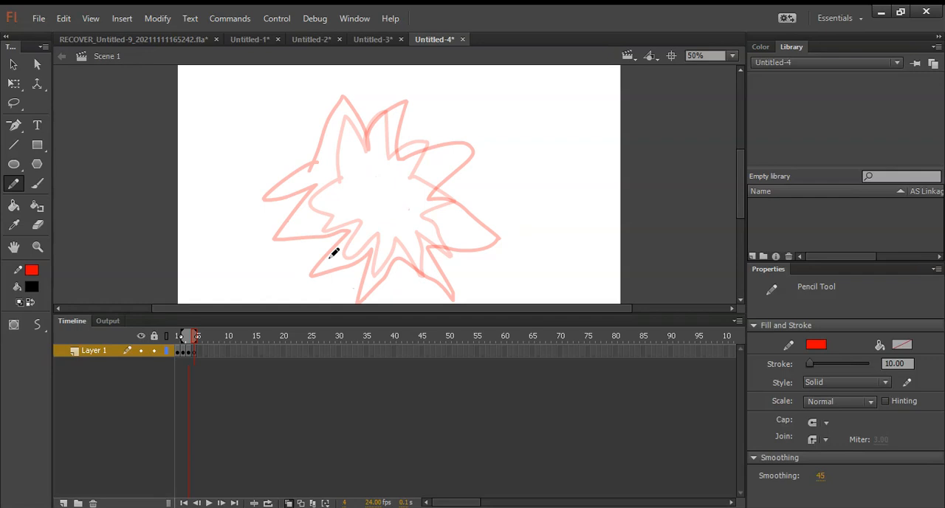
mouse_move(354, 285)
left_mouse_down()
mouse_move(295, 209)
mouse_move(326, 98)
mouse_move(446, 113)
mouse_move(466, 159)
mouse_move(478, 285)
left_mouse_up()
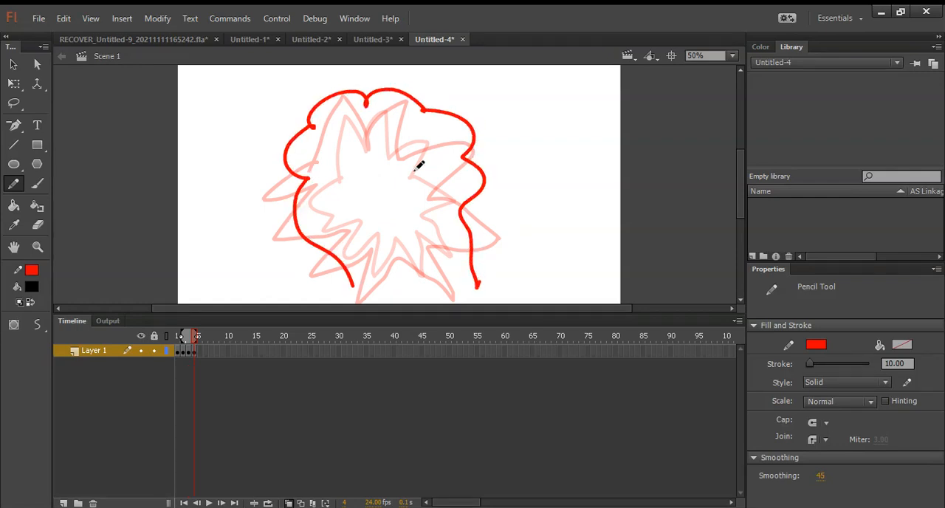
key("F7")
mouse_move(356, 261)
left_mouse_down()
mouse_move(345, 236)
mouse_move(316, 212)
mouse_move(323, 166)
left_mouse_up()
key("ctrl+z")
mouse_move(353, 282)
left_mouse_down()
mouse_move(312, 245)
mouse_move(285, 193)
mouse_move(332, 119)
mouse_move(374, 118)
left_mouse_up()
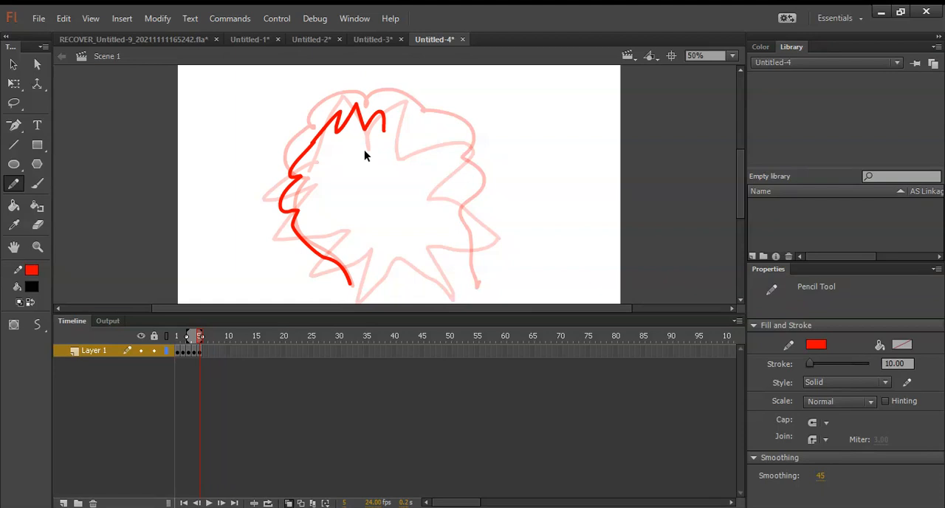
key("ctrl+z")
mouse_move(350, 285)
left_mouse_down()
mouse_move(297, 261)
mouse_move(284, 214)
mouse_move(307, 198)
mouse_move(302, 150)
mouse_move(327, 151)
mouse_move(439, 108)
mouse_move(492, 193)
left_mouse_up()
key("ctrl+z")
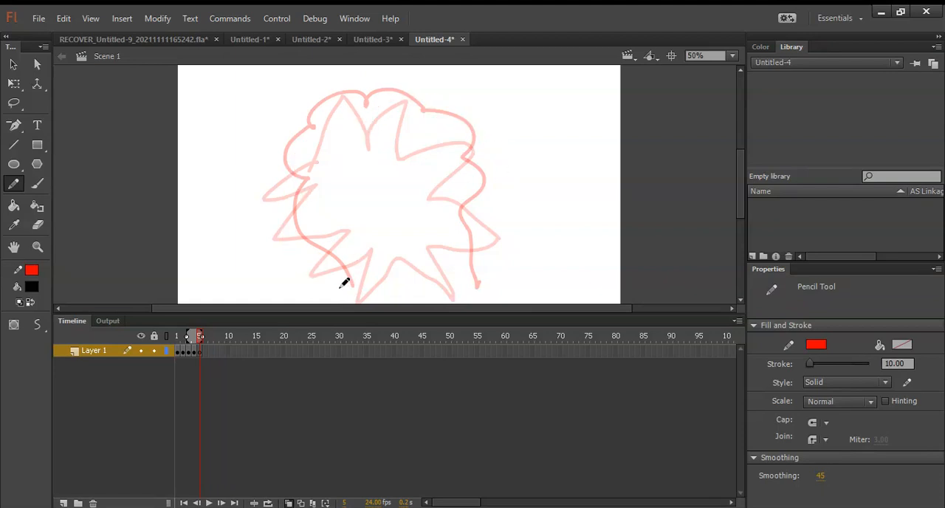
Step: Draw a closed cloud outline with a jagged lower edge in frame 5, following the previous frame's shape
left_click_drag(351, 266, 332, 219)
mouse_move(345, 265)
left_mouse_down()
mouse_move(304, 236)
mouse_move(288, 207)
mouse_move(292, 173)
mouse_move(306, 151)
mouse_move(370, 119)
mouse_move(396, 79)
mouse_move(427, 107)
mouse_move(485, 133)
mouse_move(485, 235)
left_mouse_up()
mouse_move(465, 268)
left_mouse_down()
mouse_move(440, 271)
mouse_move(427, 256)
mouse_move(387, 271)
mouse_move(346, 264)
left_mouse_up()
Step: Add blank keyframes at frames 6 and 7 and draw a cloud outline in each, with the jagged lower edge cutting higher
key("F7")
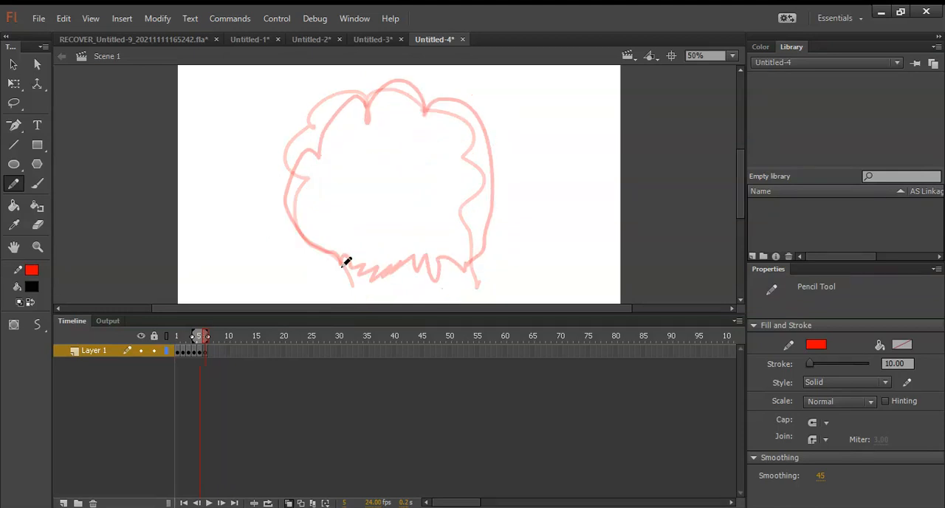
mouse_move(294, 218)
left_mouse_down()
mouse_move(290, 178)
mouse_move(304, 158)
mouse_move(327, 161)
mouse_move(337, 126)
mouse_move(355, 109)
mouse_move(374, 129)
mouse_move(371, 112)
mouse_move(417, 89)
left_mouse_up()
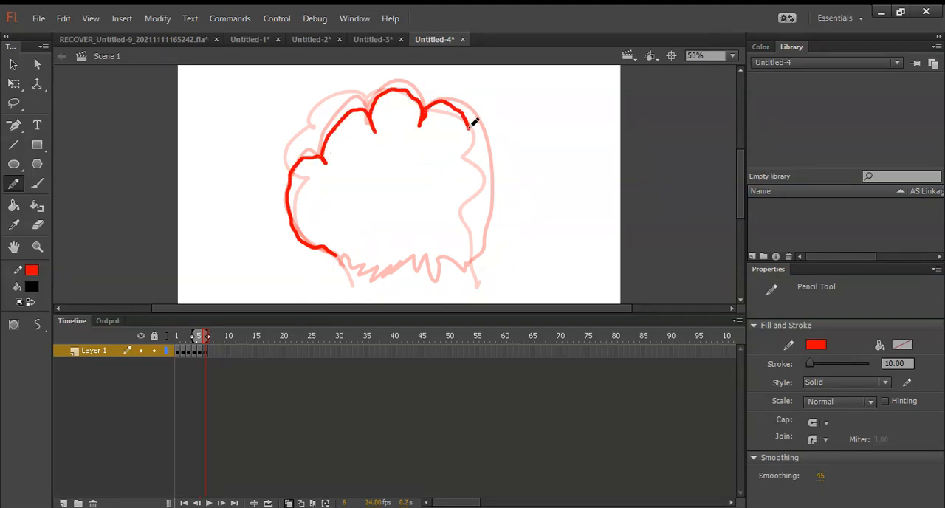
mouse_move(475, 170)
left_mouse_down()
mouse_move(474, 225)
mouse_move(467, 216)
mouse_move(453, 223)
mouse_move(446, 208)
mouse_move(424, 243)
mouse_move(407, 204)
mouse_move(400, 244)
mouse_move(372, 219)
mouse_move(369, 257)
mouse_move(329, 219)
mouse_move(337, 259)
mouse_move(336, 226)
mouse_move(303, 242)
mouse_move(282, 233)
mouse_move(278, 185)
mouse_move(305, 153)
mouse_move(329, 168)
mouse_move(321, 135)
mouse_move(379, 125)
mouse_move(381, 85)
mouse_move(425, 119)
mouse_move(440, 103)
mouse_move(465, 119)
left_mouse_up()
key("F7")
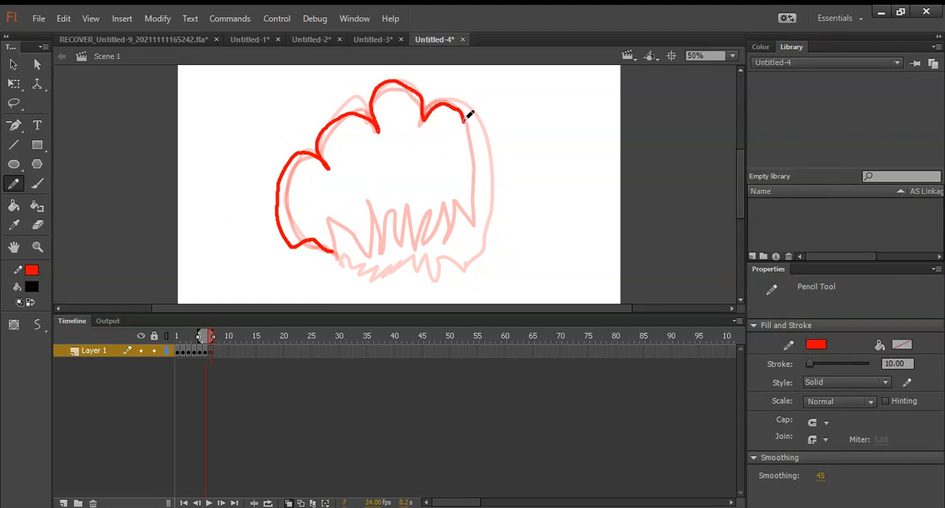
mouse_move(466, 172)
left_mouse_down()
mouse_move(464, 232)
mouse_move(442, 177)
mouse_move(432, 235)
mouse_move(419, 169)
mouse_move(415, 194)
mouse_move(387, 180)
mouse_move(380, 246)
mouse_move(362, 179)
mouse_move(341, 261)
mouse_move(329, 195)
mouse_move(338, 260)
left_mouse_up()
Step: Add a blank keyframe at frame 8 and draw a scalloped cloud outline with a few tall spikes cut into its lower edge
key("F7")
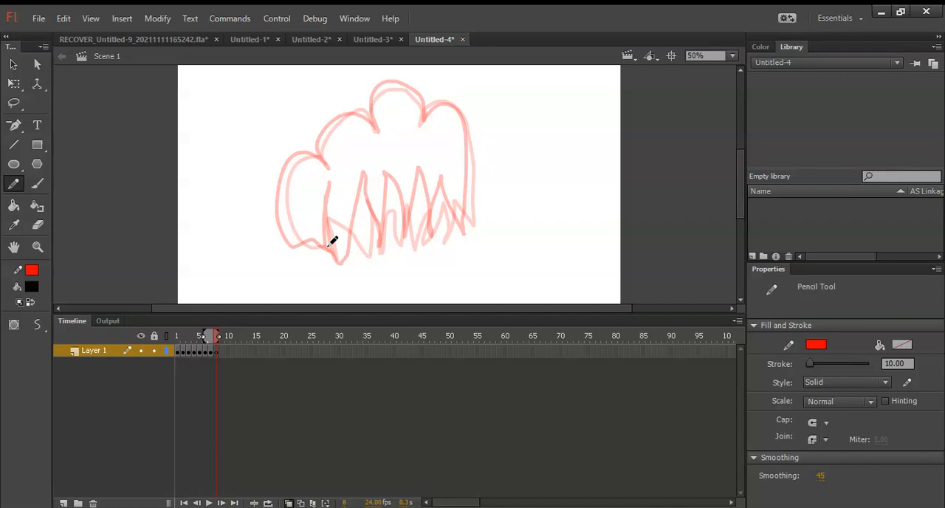
mouse_move(330, 246)
left_mouse_down()
mouse_move(308, 148)
mouse_move(340, 94)
left_mouse_up()
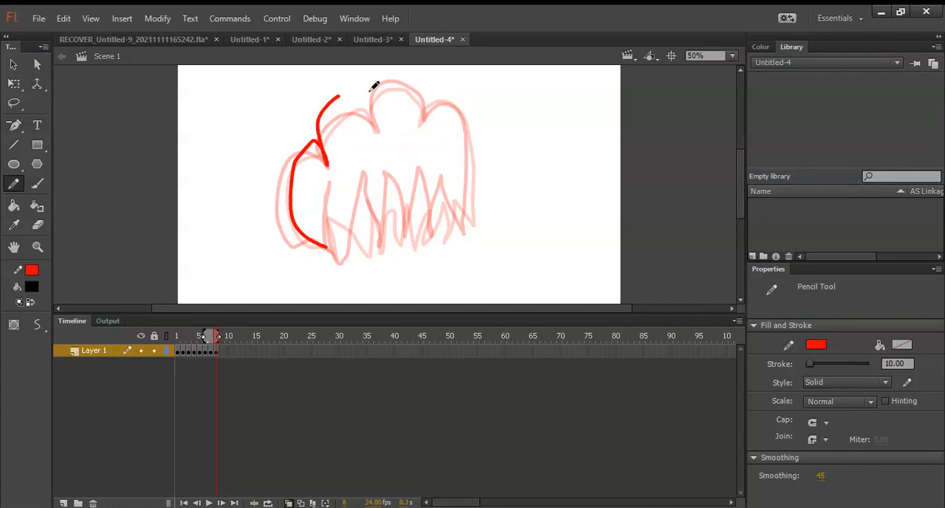
key("ctrl+z")
mouse_move(327, 245)
left_mouse_down()
mouse_move(300, 225)
mouse_move(305, 157)
mouse_move(341, 135)
mouse_move(343, 110)
mouse_move(377, 93)
mouse_move(384, 113)
mouse_move(396, 74)
mouse_move(448, 87)
mouse_move(467, 167)
left_mouse_up()
mouse_move(466, 219)
left_mouse_down()
mouse_move(418, 127)
mouse_move(404, 240)
mouse_move(370, 133)
mouse_move(356, 257)
mouse_move(333, 238)
left_mouse_up()
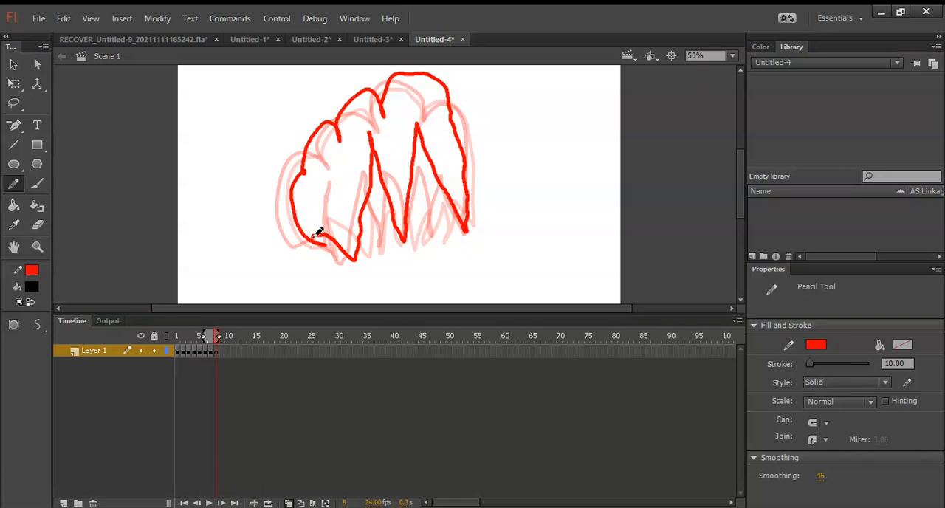
Step: Add a blank keyframe at frame 9 and draw a smaller, thinner cloud arc with a zigzag lower edge
key("F7")
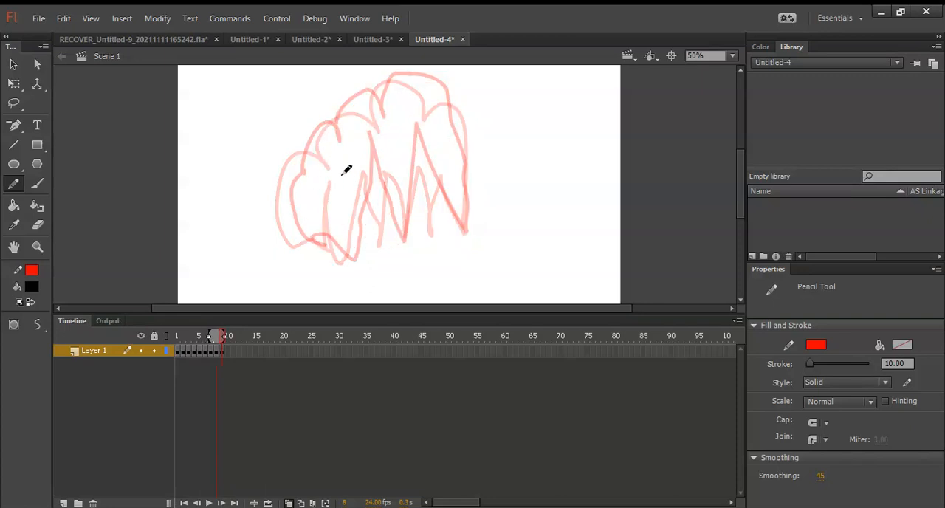
mouse_move(323, 172)
left_mouse_down()
mouse_move(306, 157)
mouse_move(327, 139)
mouse_move(322, 108)
mouse_move(387, 95)
mouse_move(403, 78)
mouse_move(459, 93)
mouse_move(470, 142)
mouse_move(454, 131)
mouse_move(450, 147)
mouse_move(433, 120)
mouse_move(427, 148)
mouse_move(415, 113)
mouse_move(405, 157)
mouse_move(397, 124)
mouse_move(380, 159)
mouse_move(361, 117)
left_mouse_up()
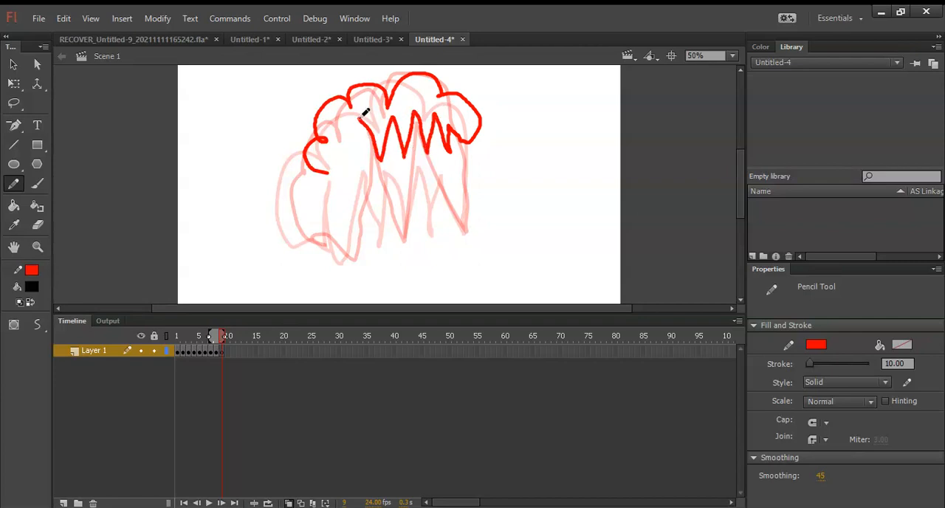
mouse_move(350, 164)
left_mouse_down()
mouse_move(344, 127)
mouse_move(329, 173)
left_mouse_up()
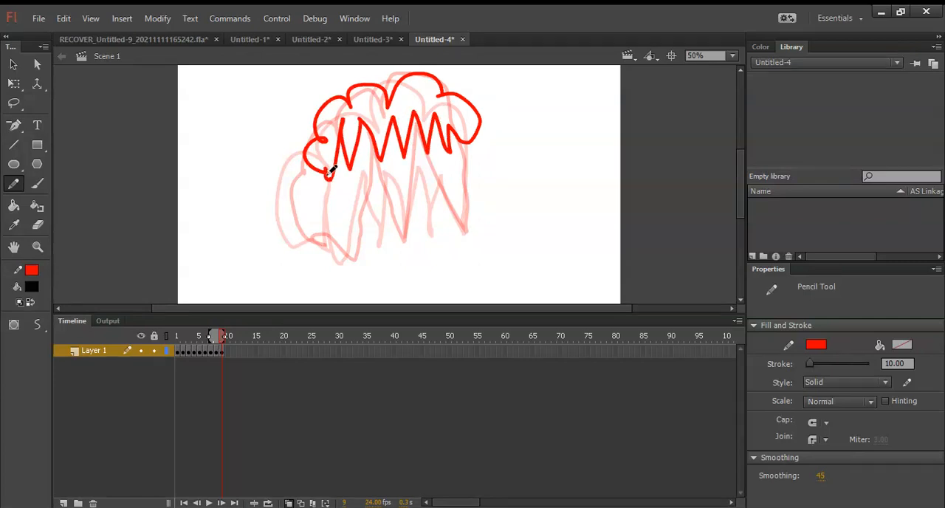
Step: Add a blank keyframe at frame 10 and draw two small separate spiky smoke remnants near the top of the stage
key("F7")
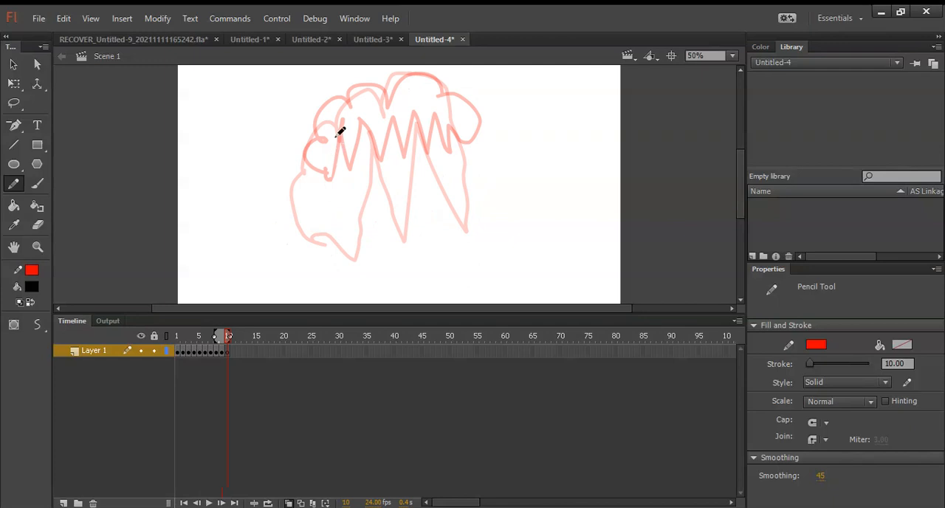
mouse_move(335, 120)
left_mouse_down()
mouse_move(346, 99)
mouse_move(345, 122)
mouse_move(364, 120)
mouse_move(341, 131)
mouse_move(347, 144)
mouse_move(339, 118)
left_mouse_up()
left_click_drag(404, 120, 430, 87)
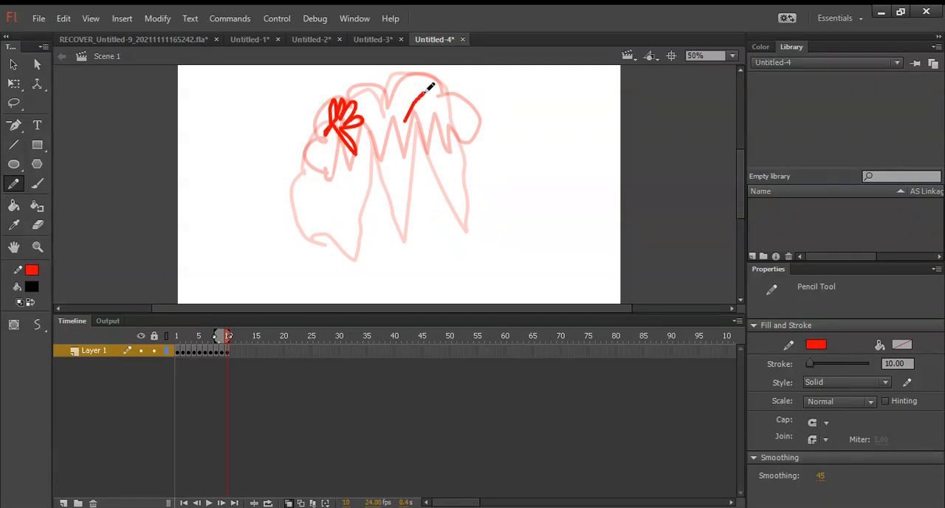
mouse_move(463, 154)
left_mouse_down()
mouse_move(427, 141)
mouse_move(415, 164)
mouse_move(423, 132)
mouse_move(406, 118)
left_mouse_up()
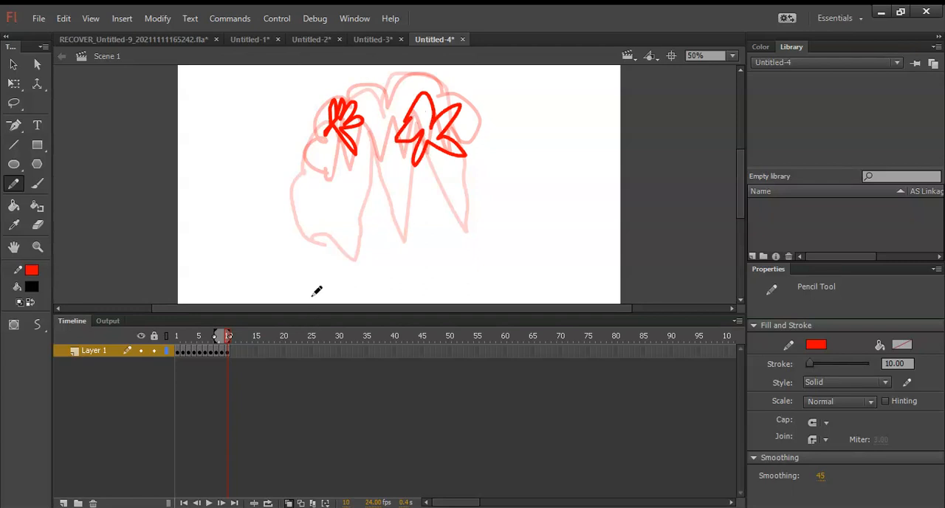
Step: Draw two small circles inside the remnants in frame 11 and end the sequence with a blank keyframe at frame 12
key("F7")
left_click_drag(349, 113, 353, 118)
left_click_drag(440, 116, 437, 115)
Step: Play back the explosion on the timeline and test the movie in a maximised preview window
key("Return")
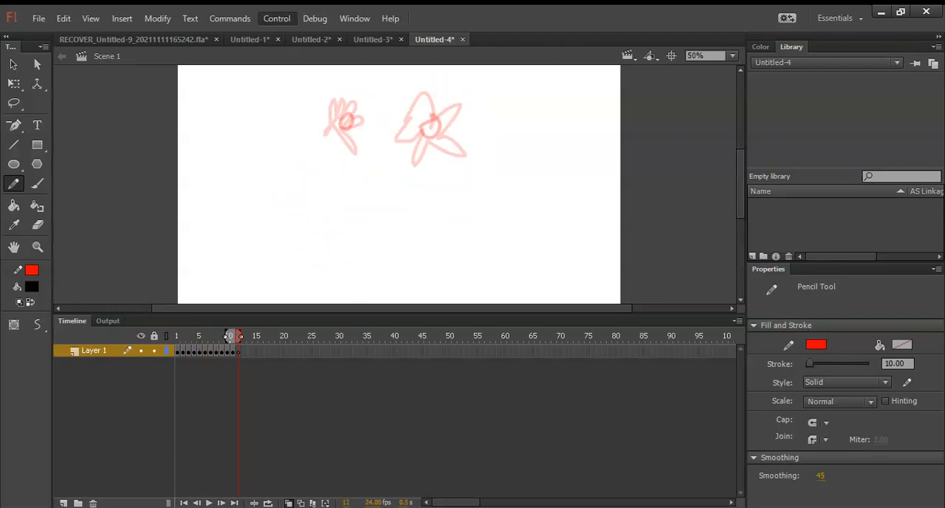
key("Return")
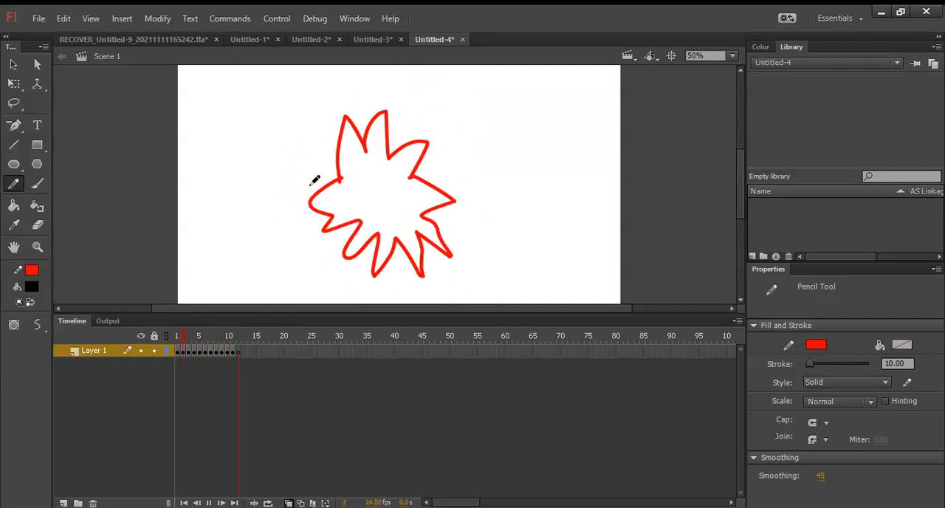
key("Return")
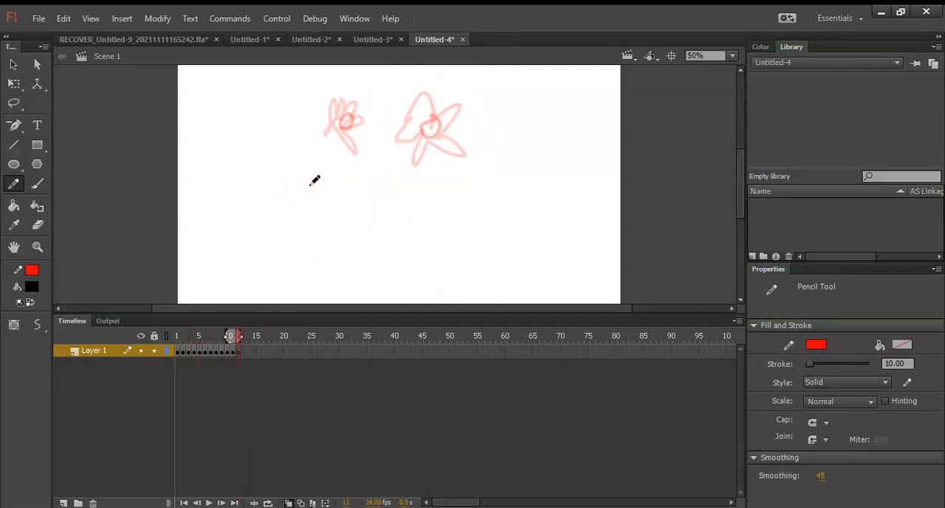
key("ctrl+Return")
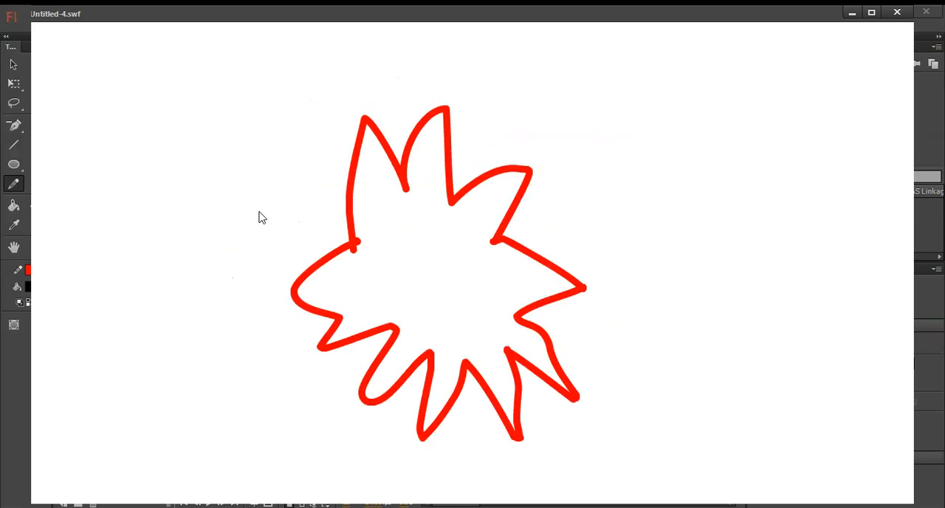
left_click(871, 12)
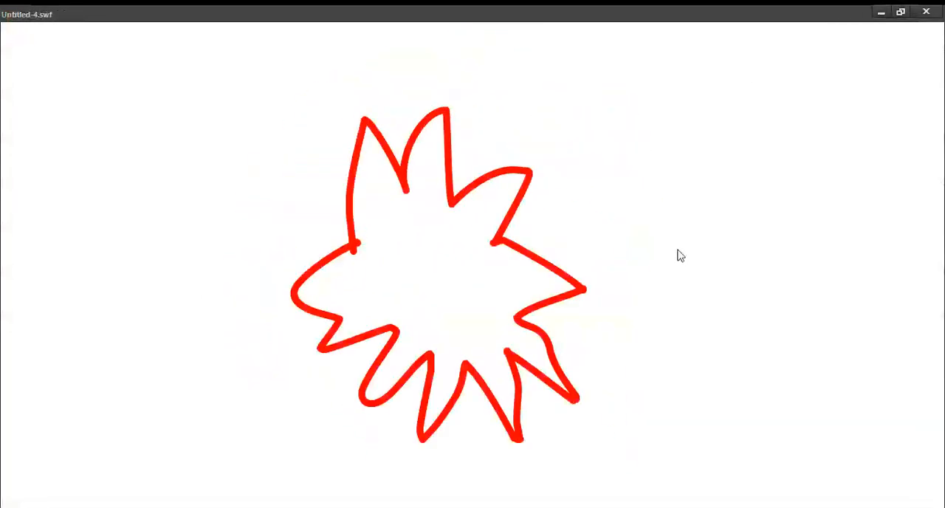